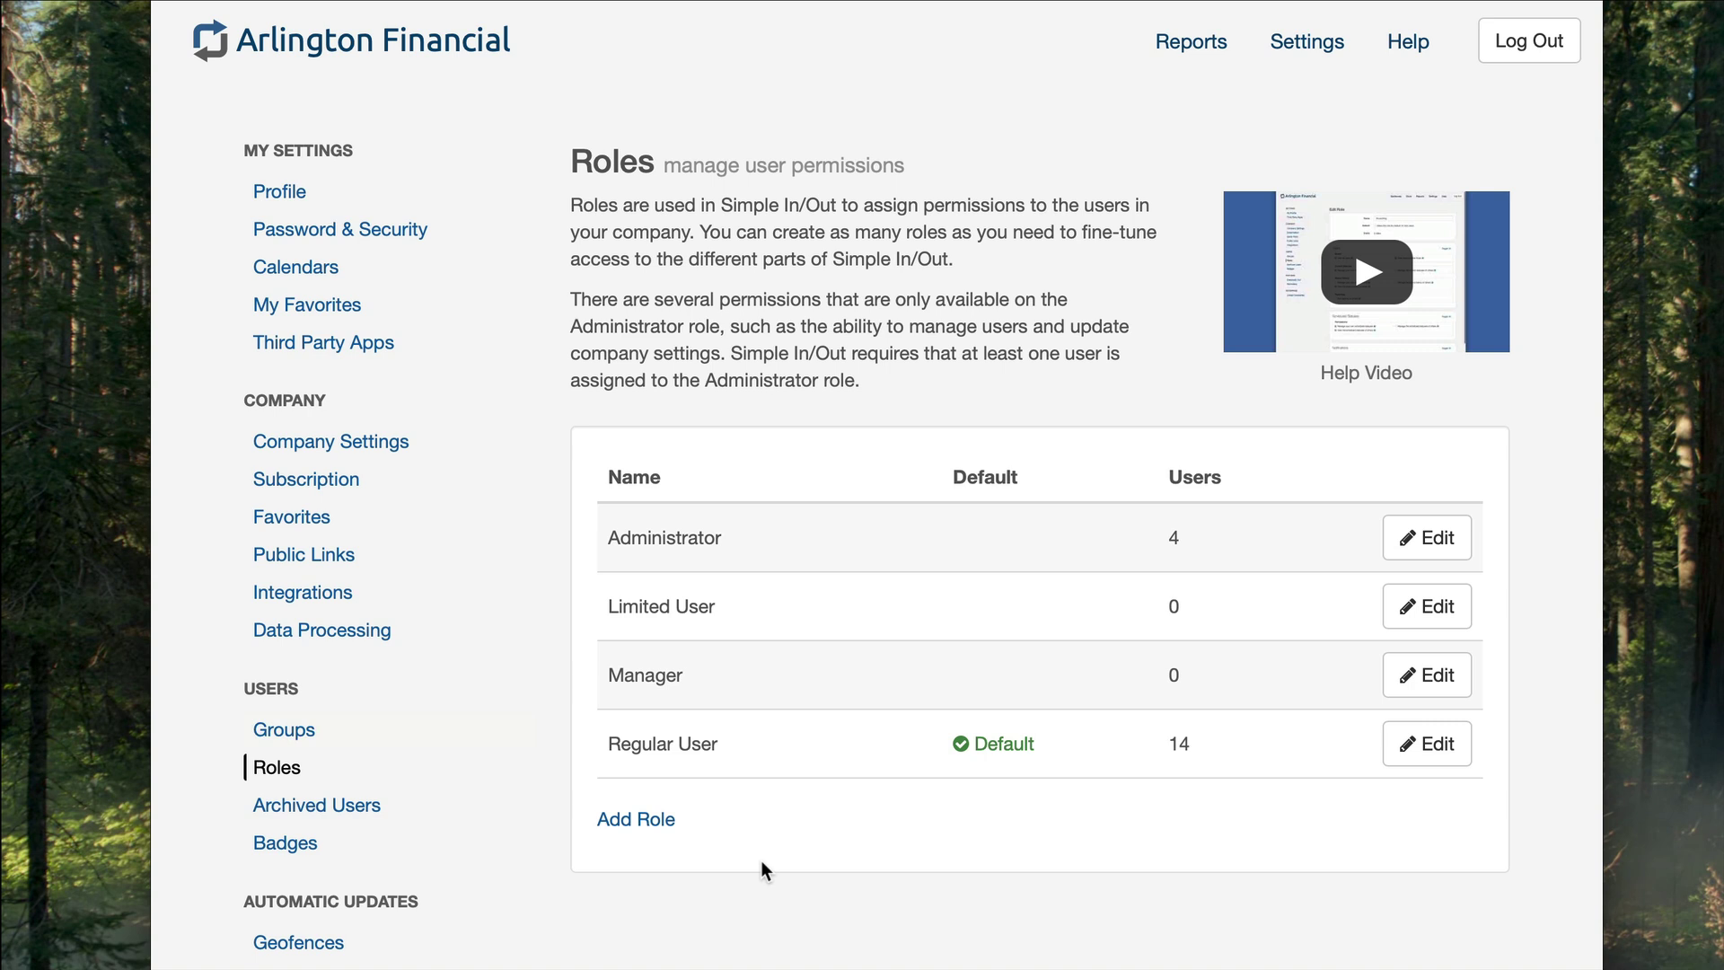
- Start a new role and name it "Accounting"
{"action": "left_click", "coordinate": [648, 832]}
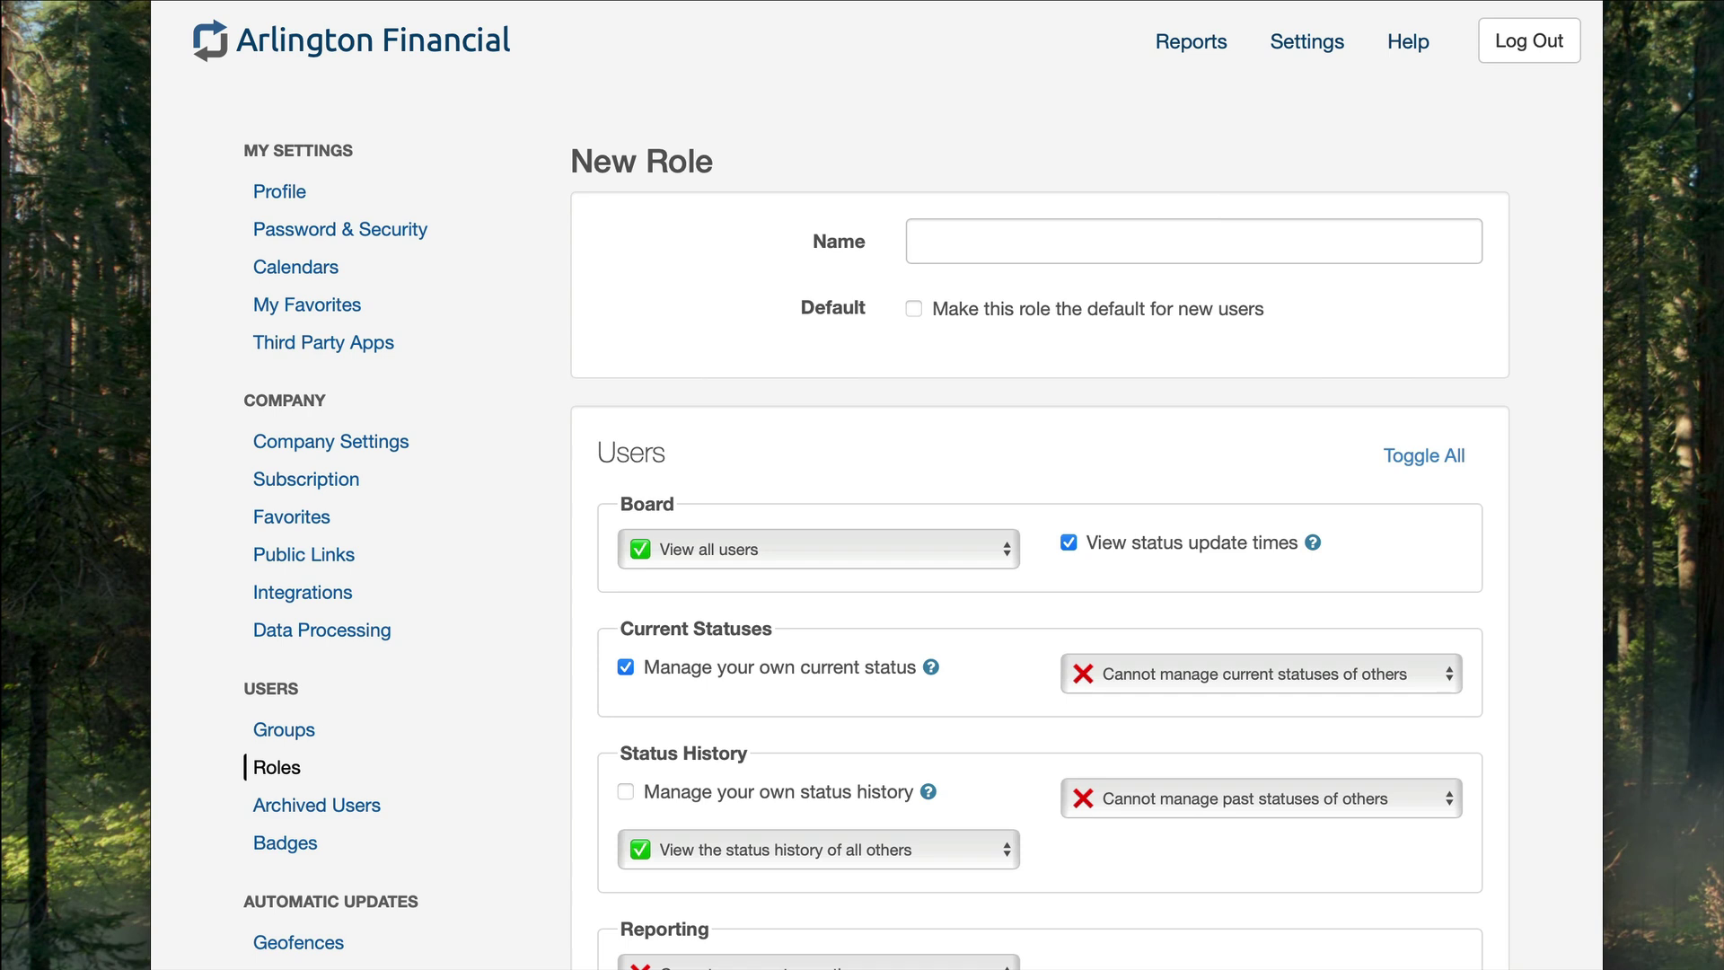
{"action": "scroll", "coordinate": [959, 119], "scroll_direction": "down", "scroll_amount": 3}
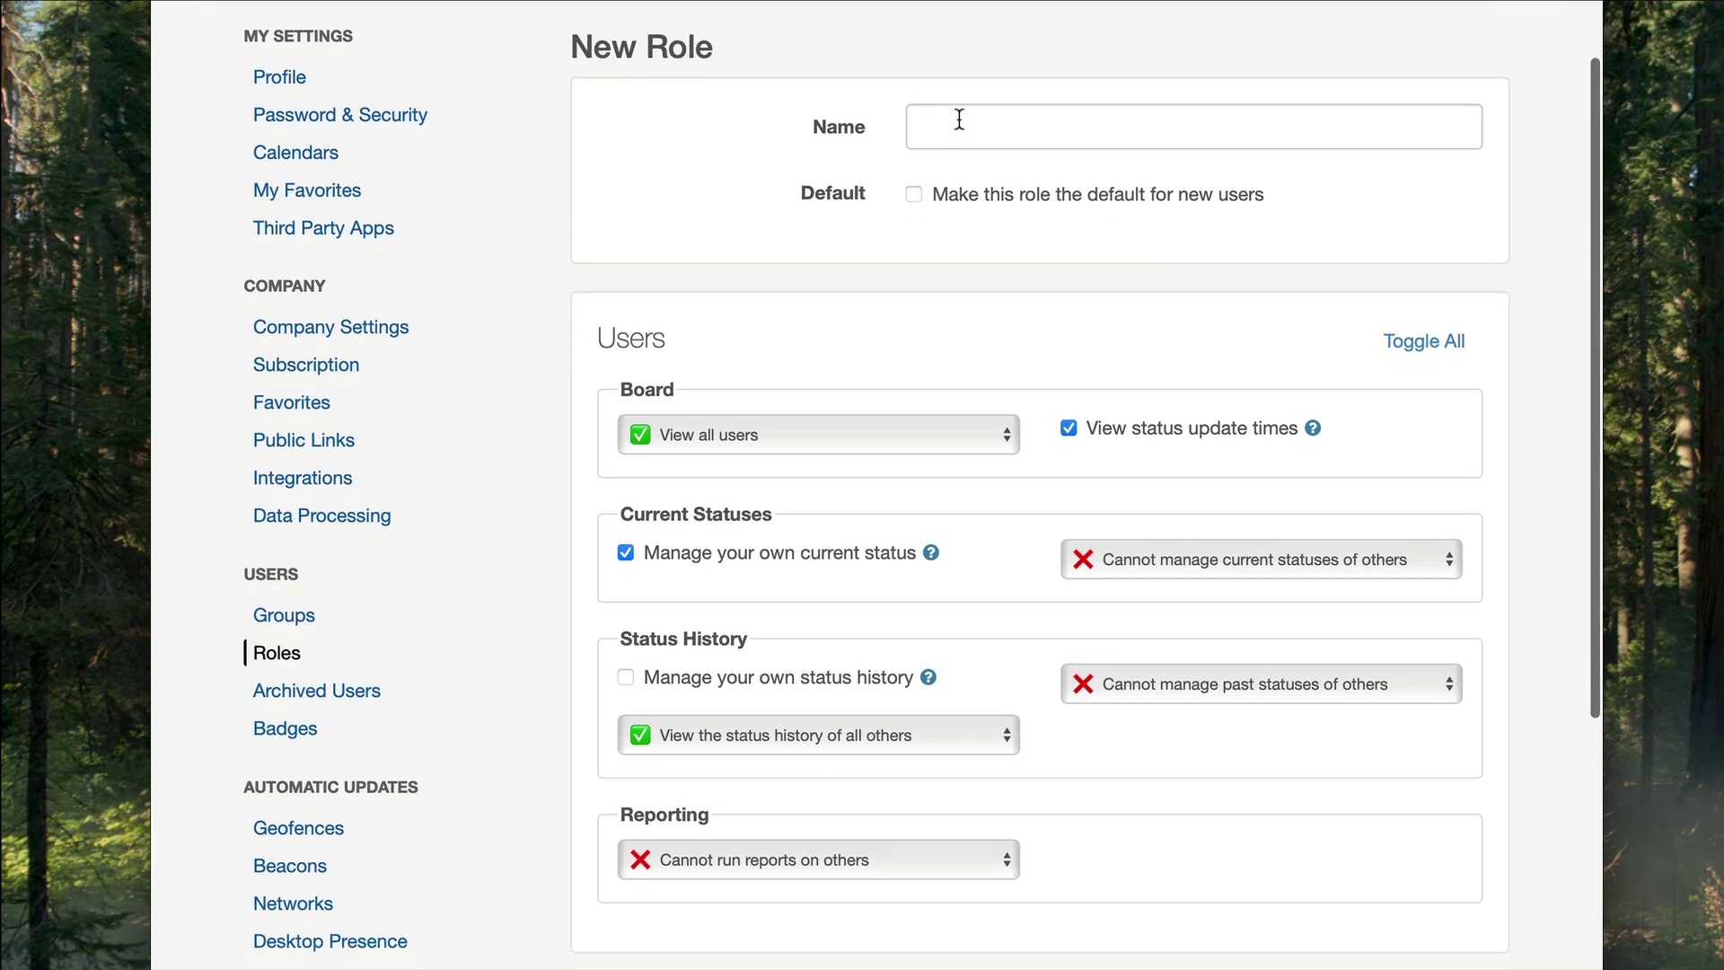
{"action": "left_click", "coordinate": [959, 119]}
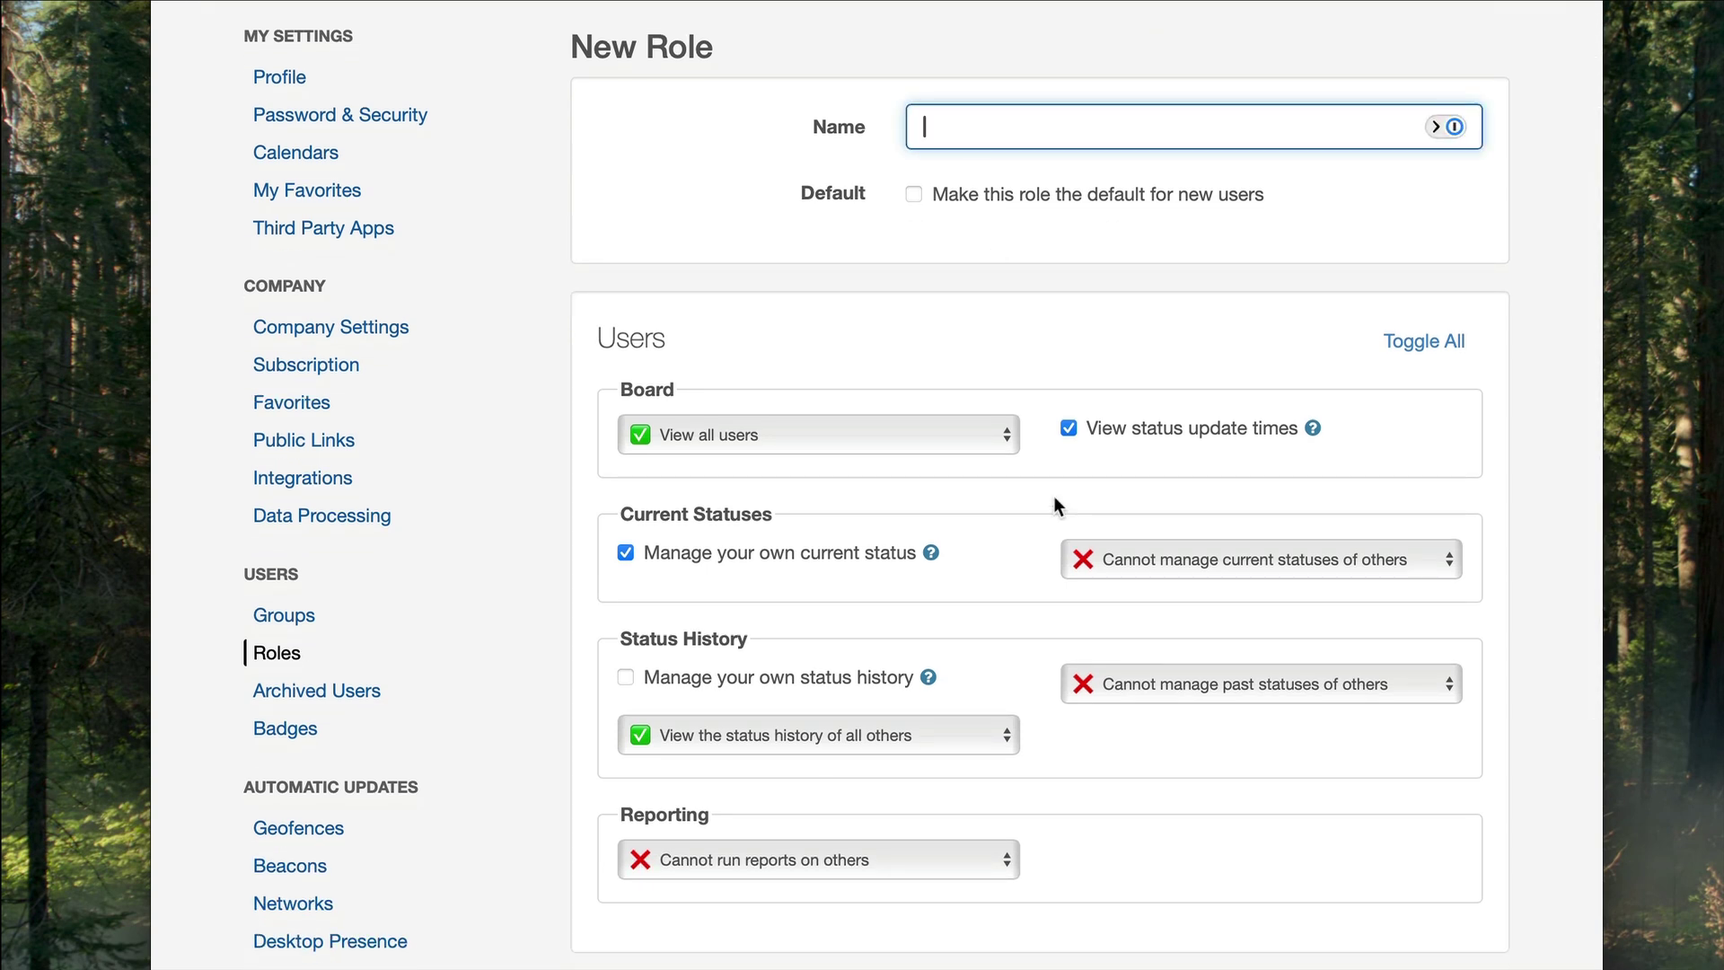
{"action": "type", "text": "Accounting"}
{"action": "left_click", "coordinate": [738, 254]}
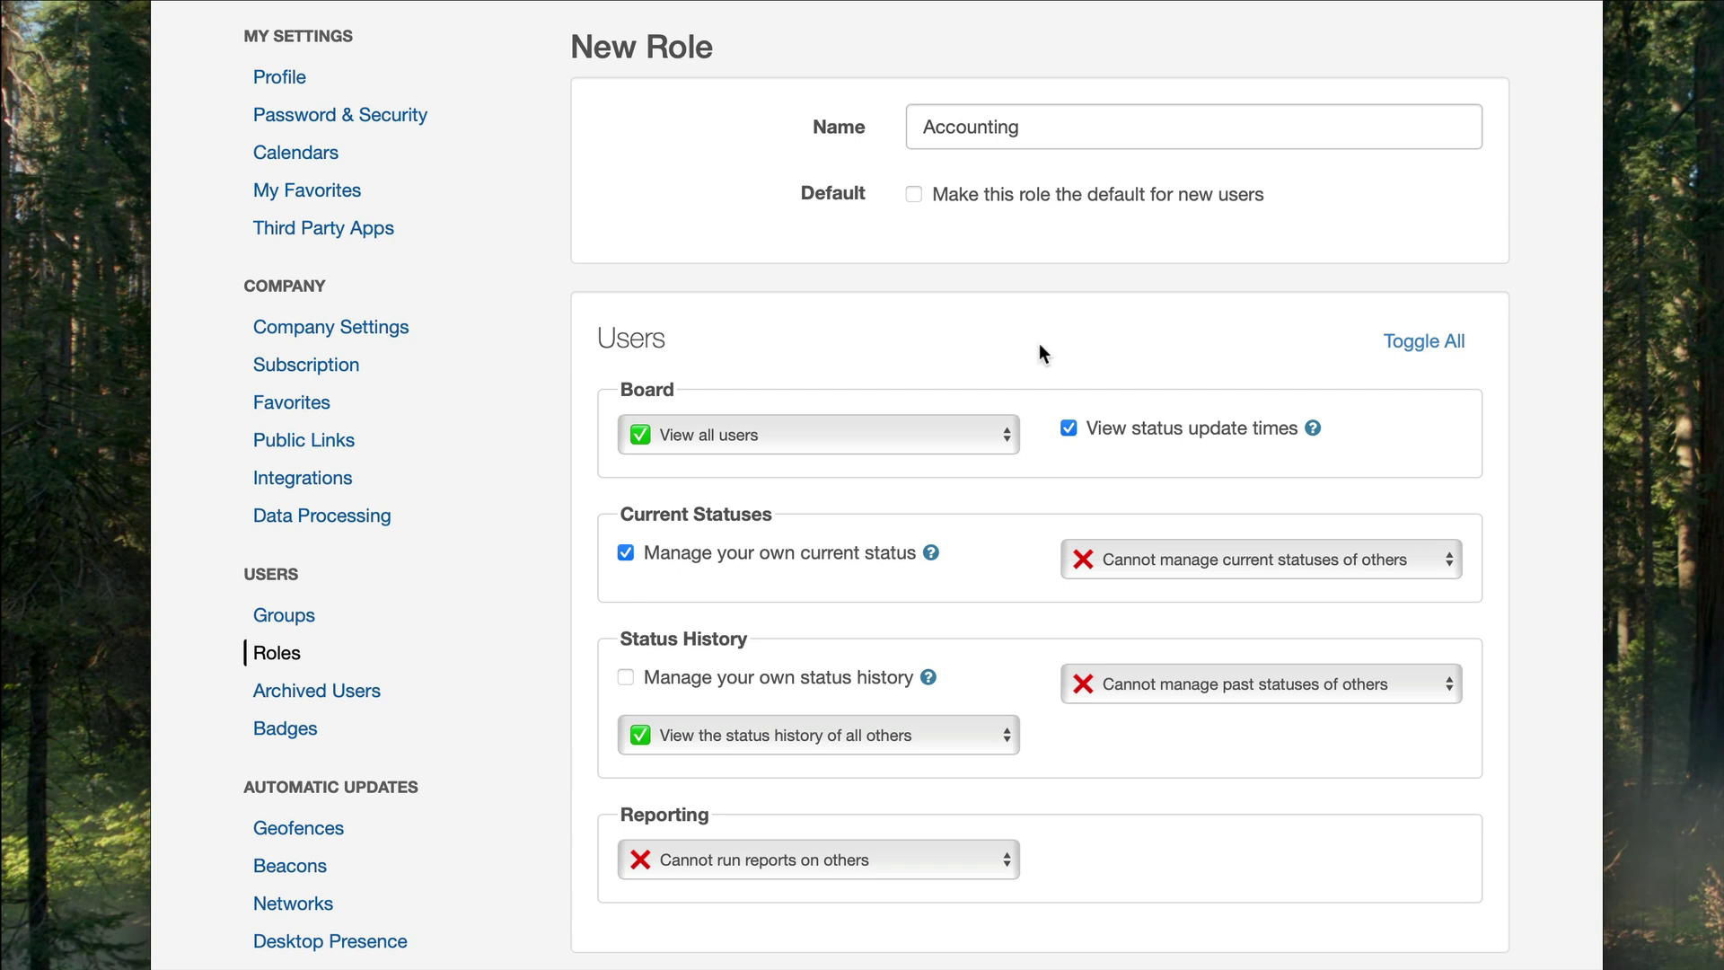
- Look through the new role's permission sections and examine the board visibility options for viewing users
{"action": "scroll", "coordinate": [1039, 350], "scroll_direction": "down", "scroll_amount": 3}
{"action": "scroll", "coordinate": [1040, 350], "scroll_direction": "down", "scroll_amount": 6}
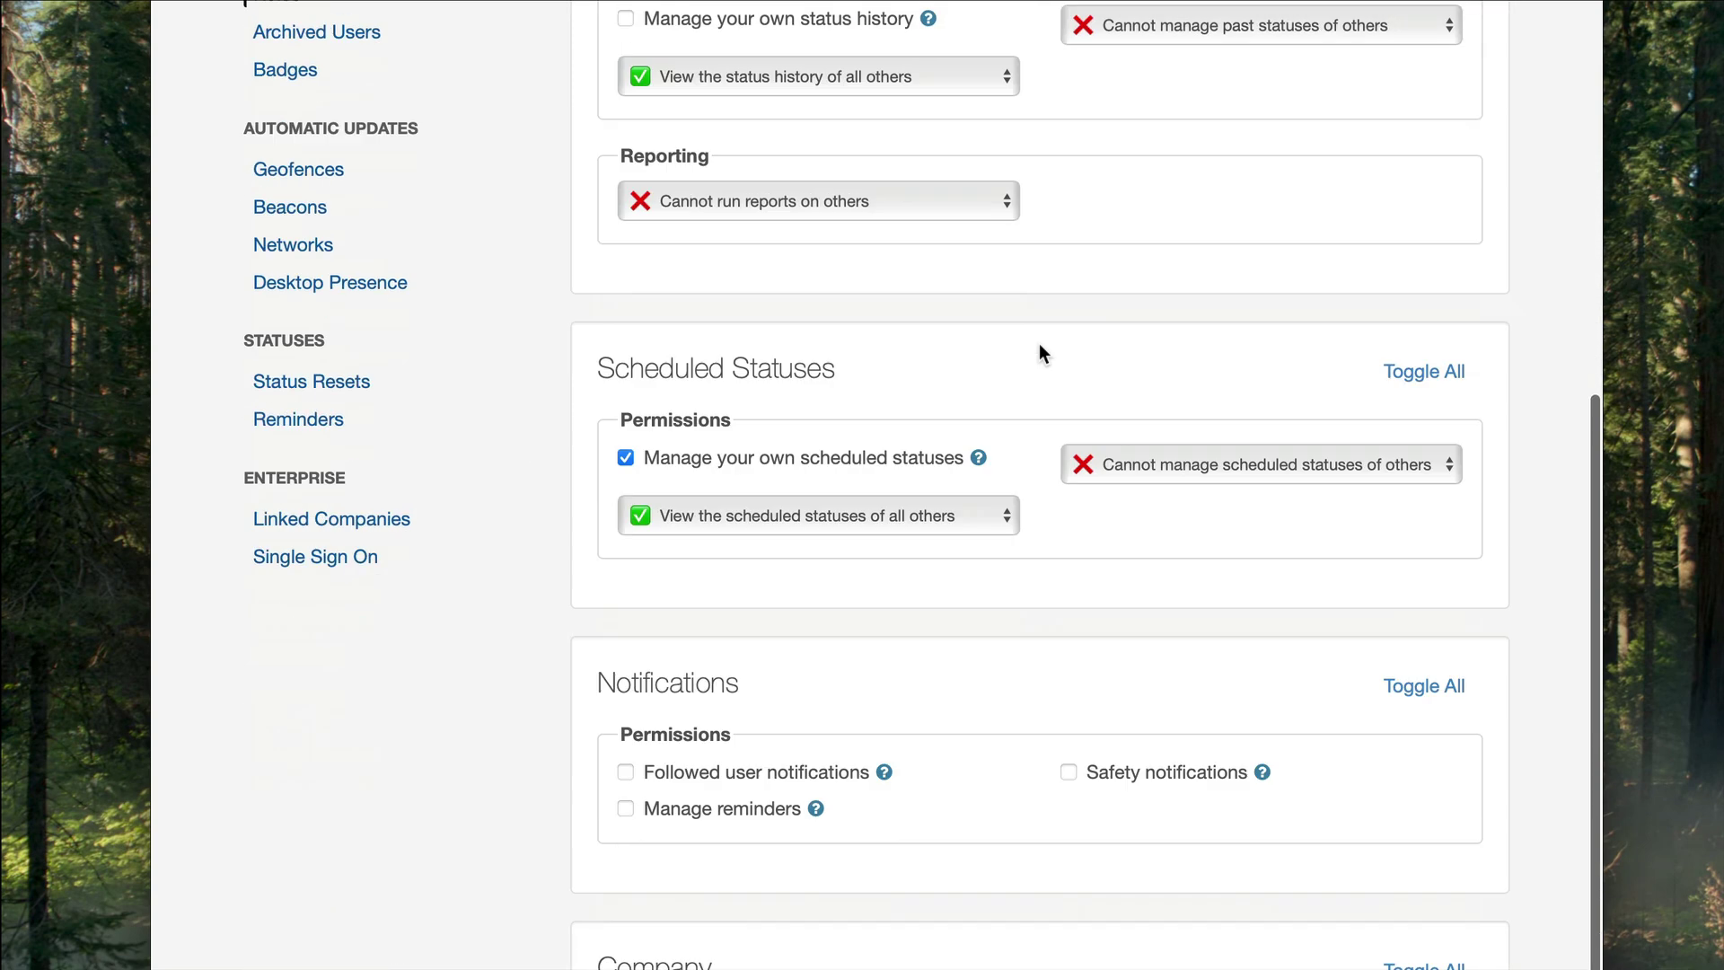
{"action": "scroll", "coordinate": [1040, 349], "scroll_direction": "up", "scroll_amount": 9}
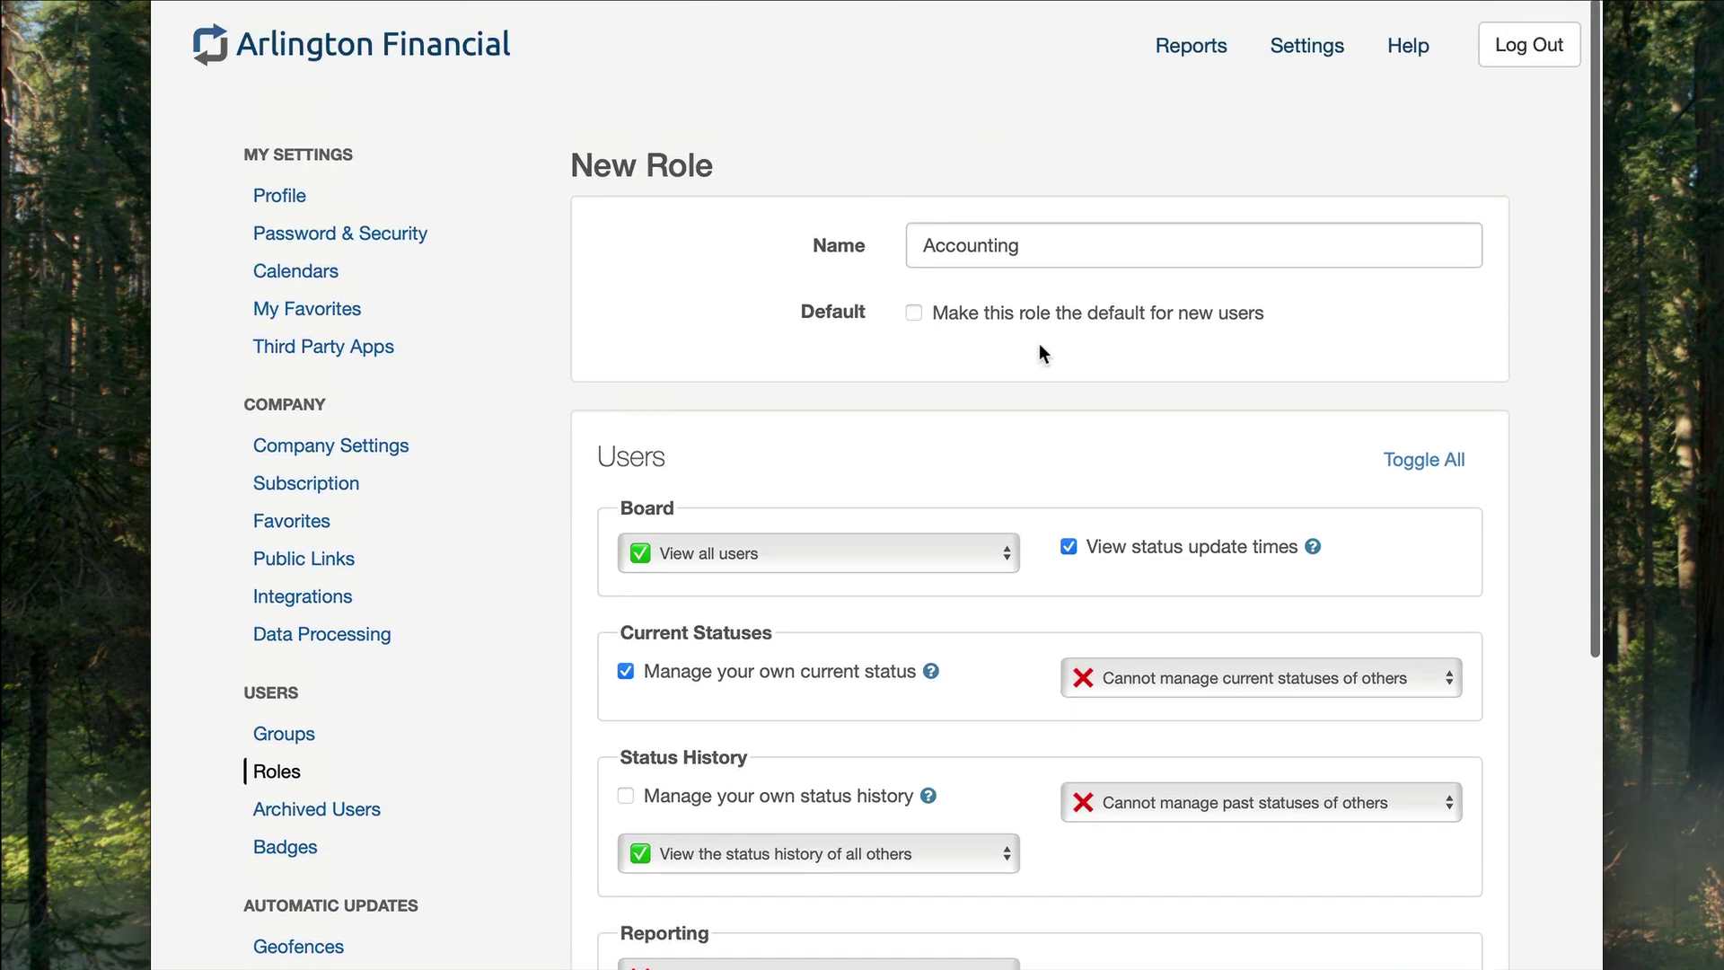
{"action": "scroll", "coordinate": [1039, 348], "scroll_direction": "down", "scroll_amount": 4}
{"action": "scroll", "coordinate": [1039, 350], "scroll_direction": "down", "scroll_amount": 1}
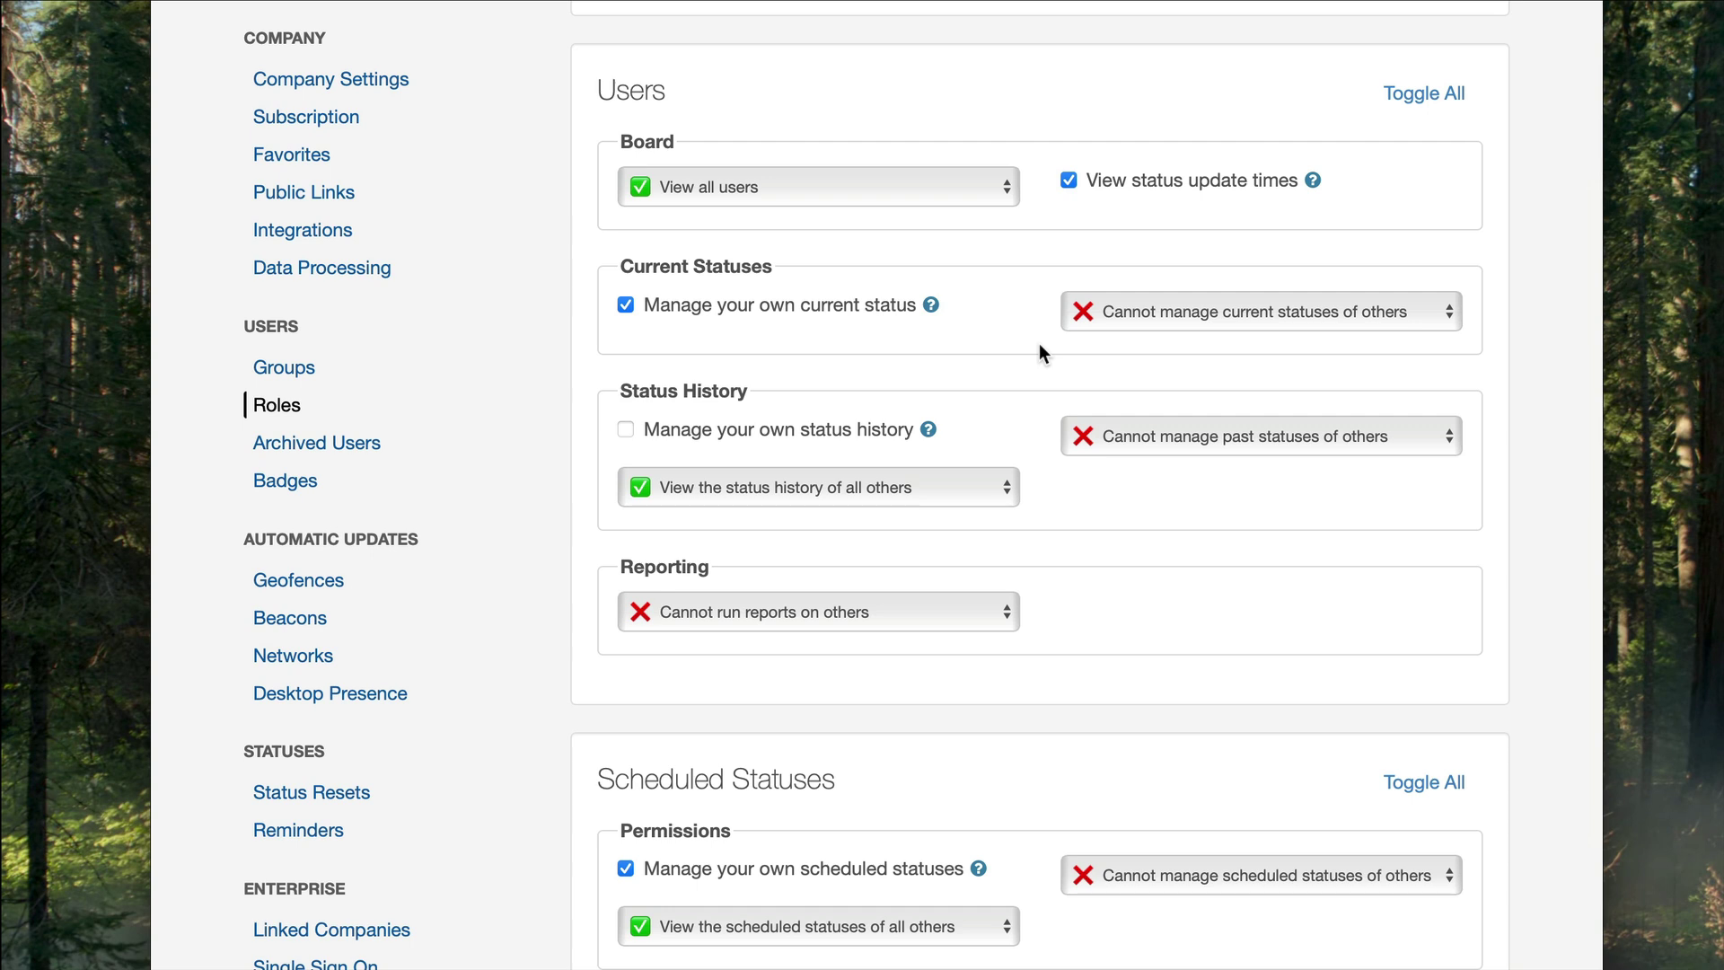
{"action": "scroll", "coordinate": [1032, 328], "scroll_direction": "down", "scroll_amount": 1}
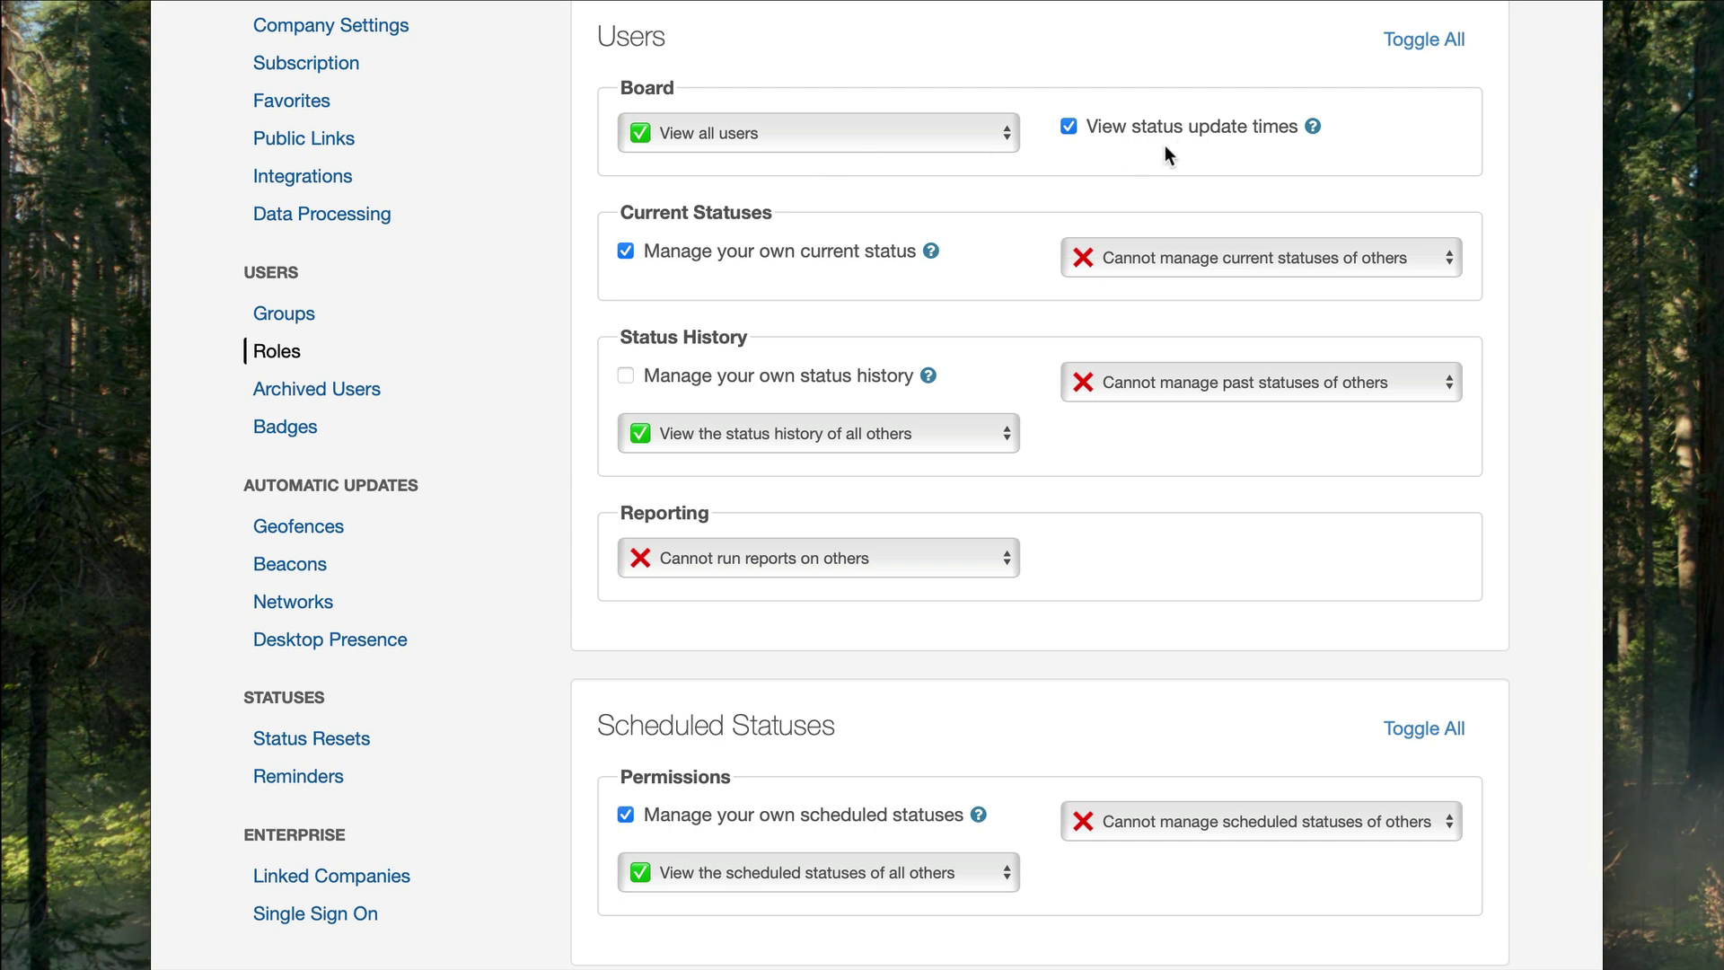
{"action": "left_click", "coordinate": [868, 132]}
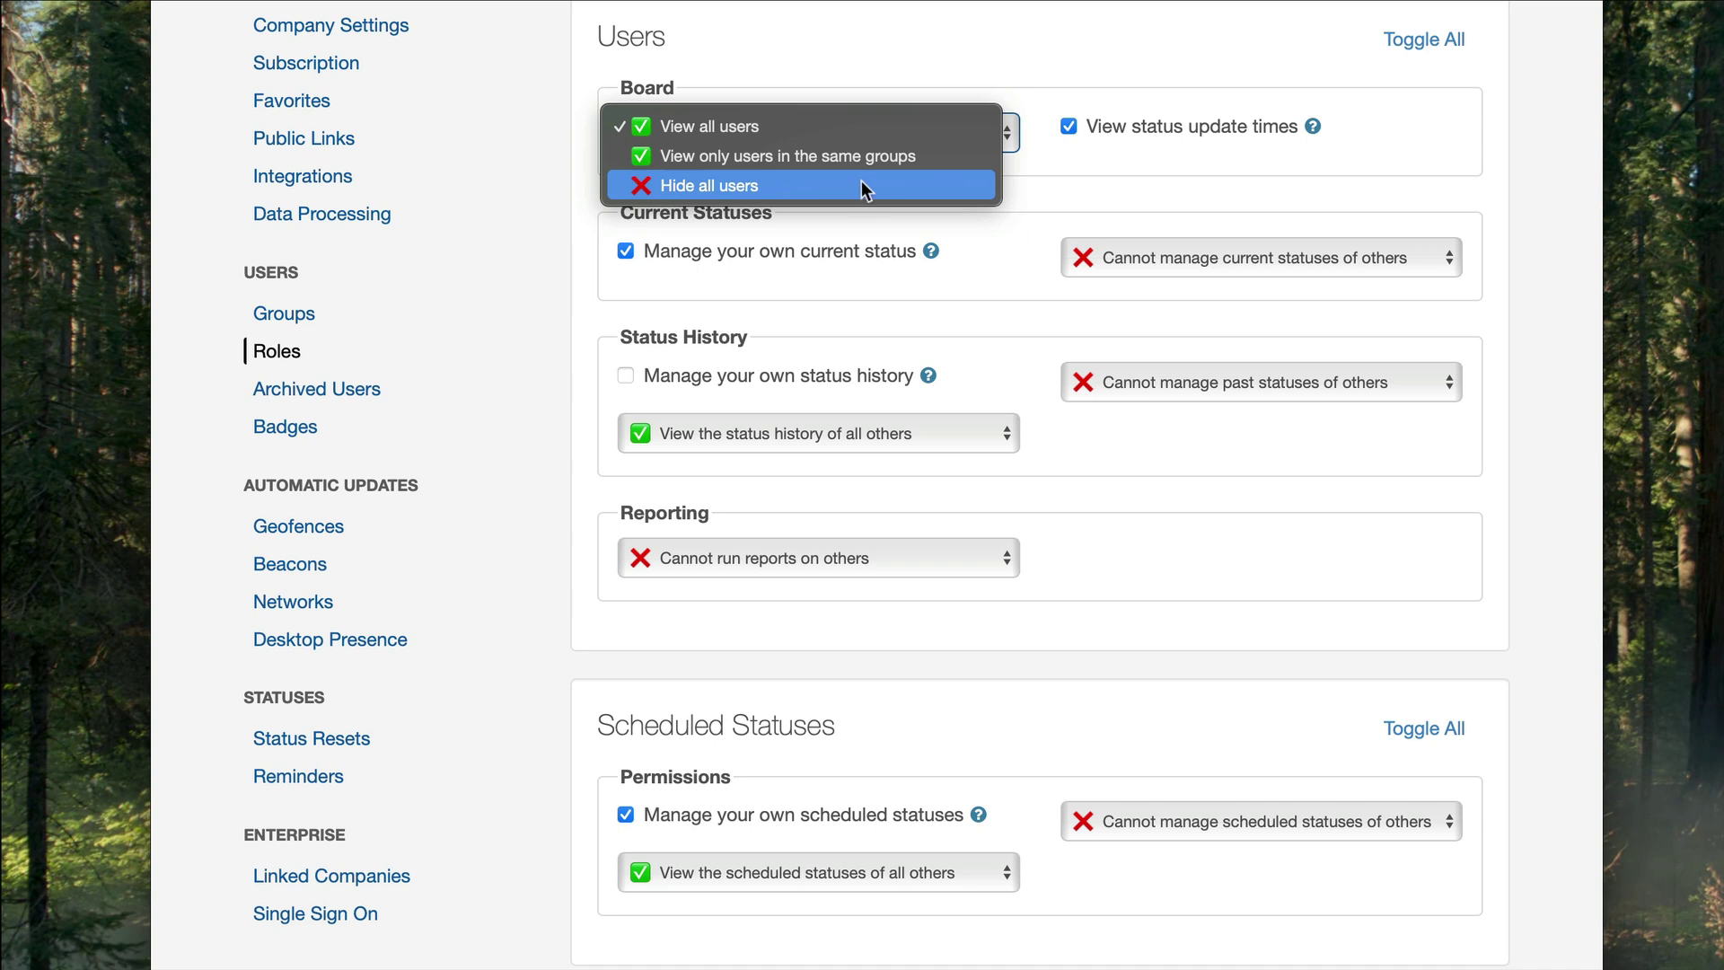
{"action": "left_click", "coordinate": [847, 70]}
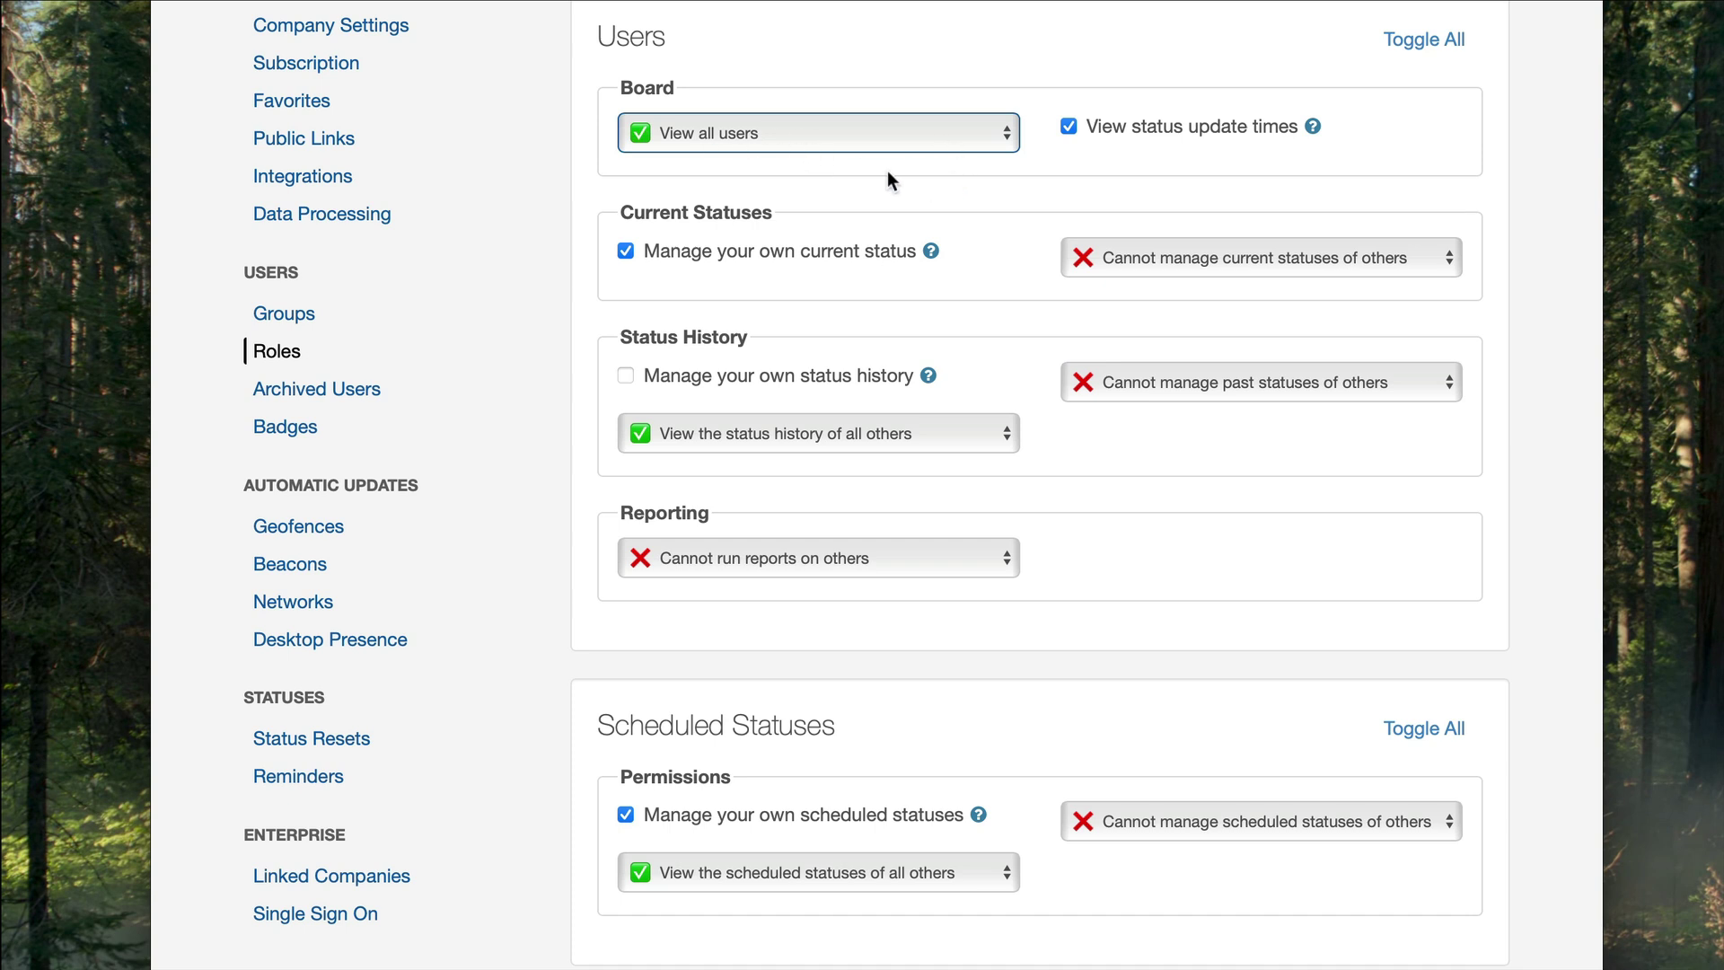
- Examine the Current Statuses permissions, including the options for managing the current statuses of others
{"action": "scroll", "coordinate": [887, 180], "scroll_direction": "down", "scroll_amount": 2}
{"action": "scroll", "coordinate": [887, 180], "scroll_direction": "up", "scroll_amount": 1}
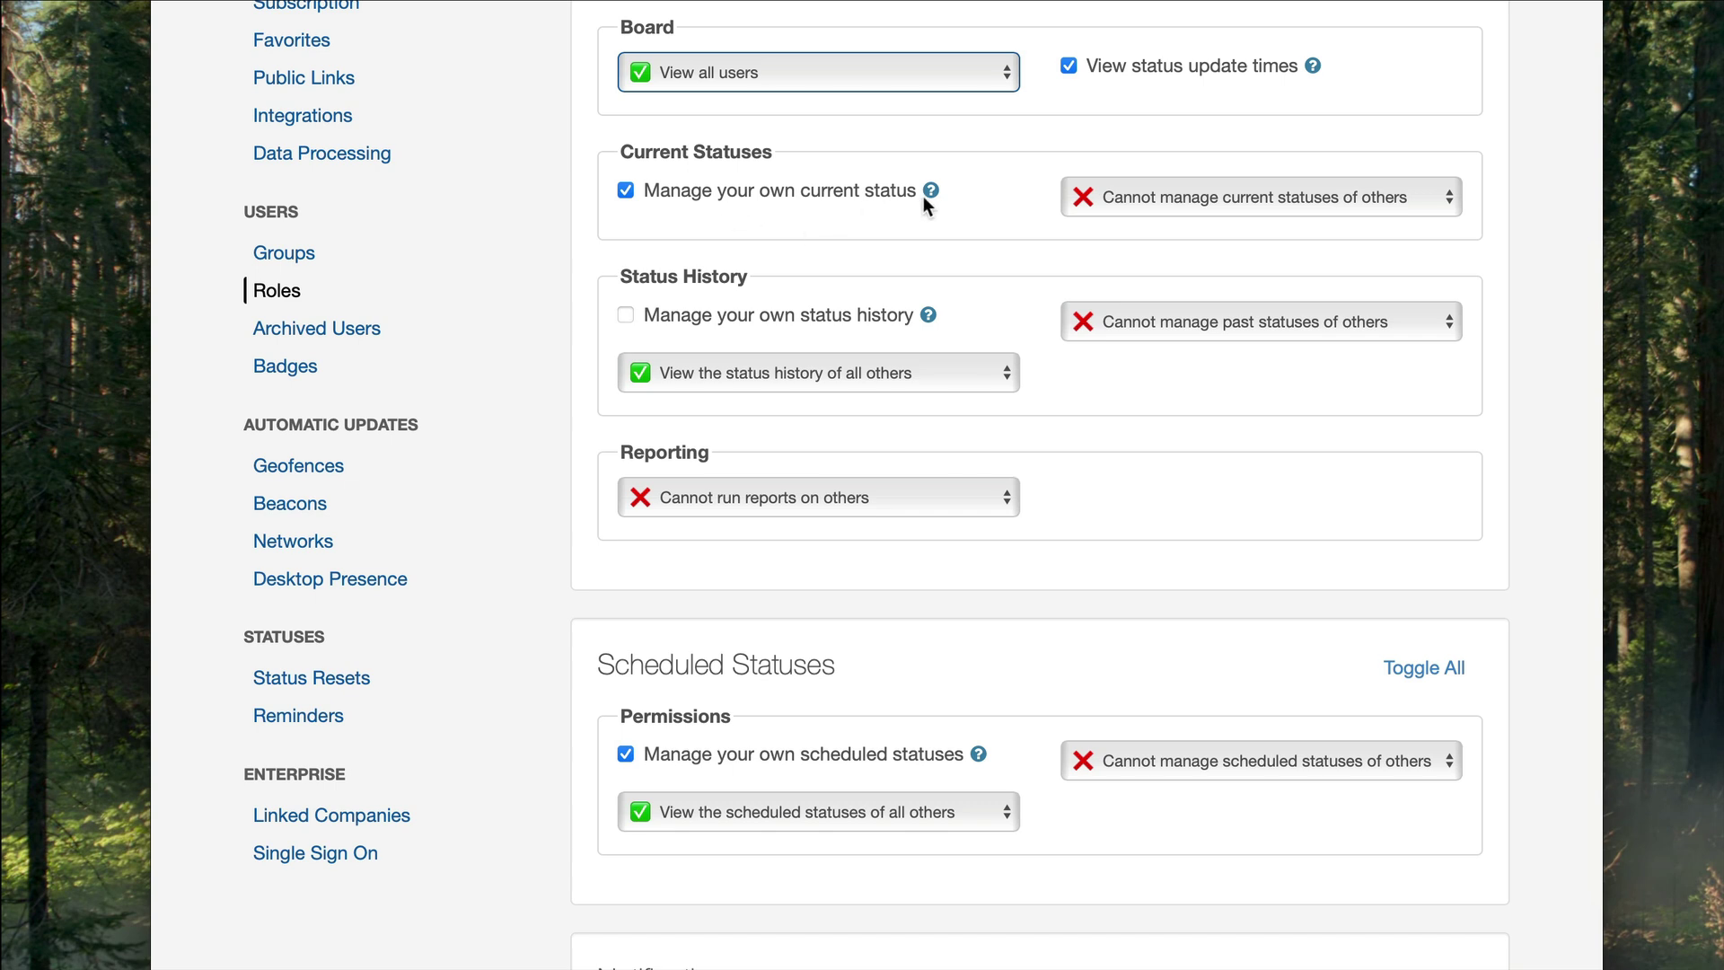
{"action": "mouse_move", "coordinate": [932, 194]}
{"action": "left_click", "coordinate": [1167, 207]}
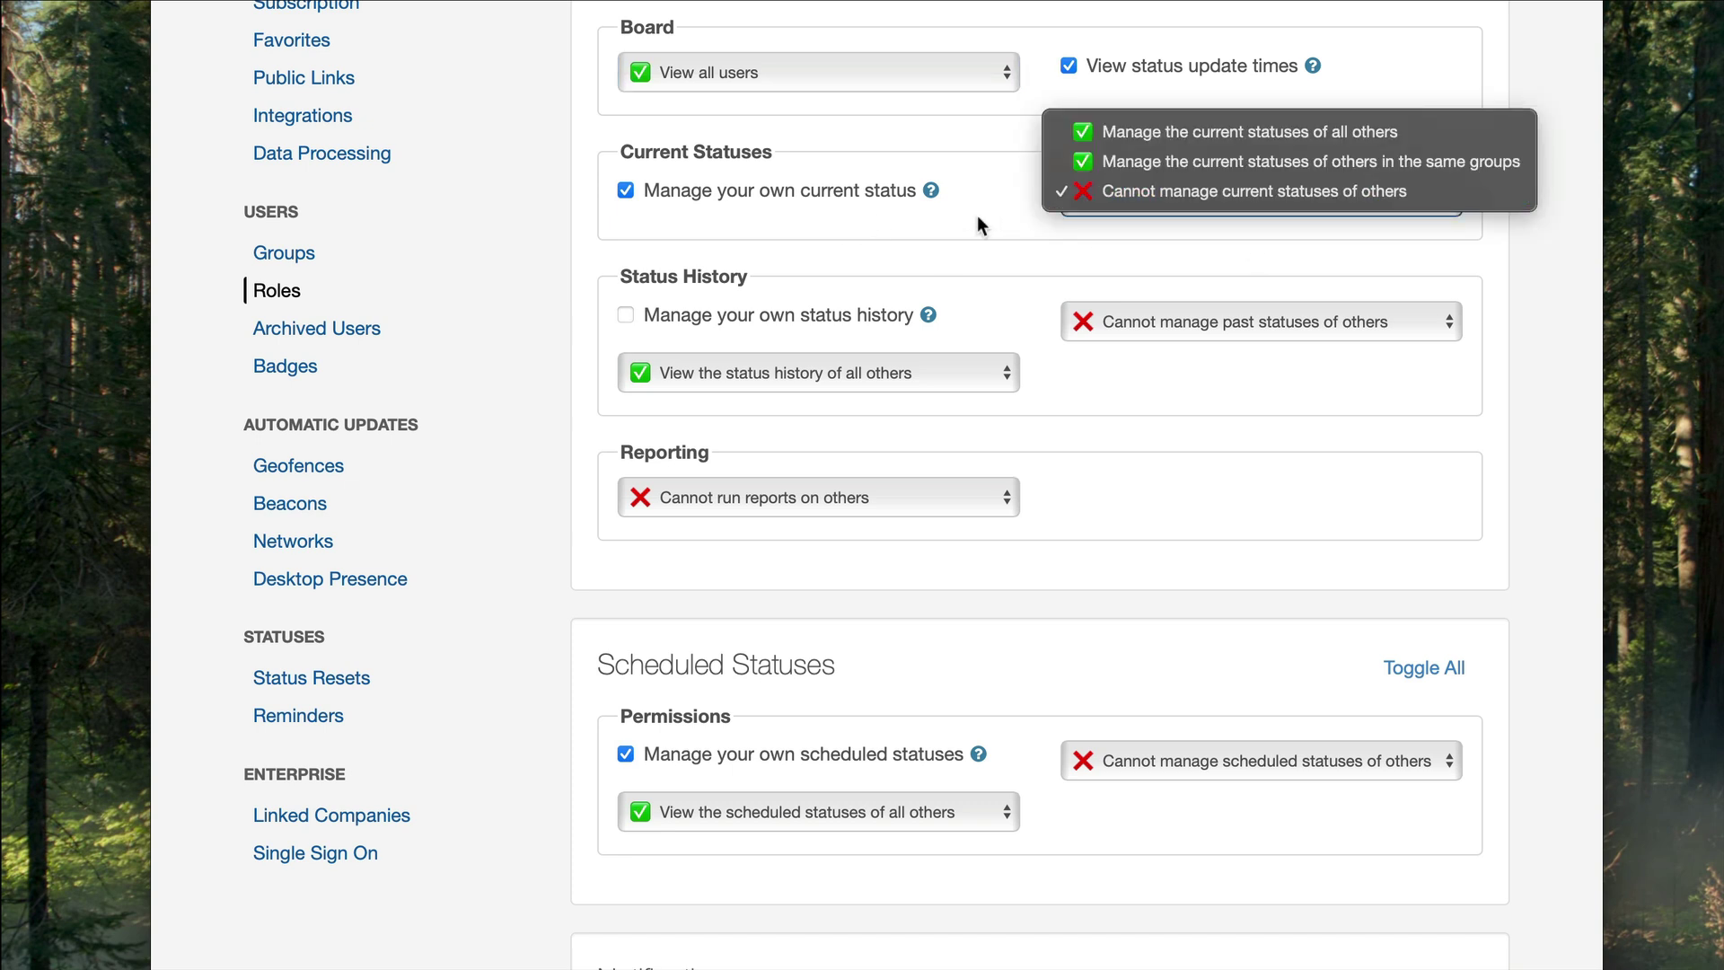
{"action": "left_click", "coordinate": [1074, 251]}
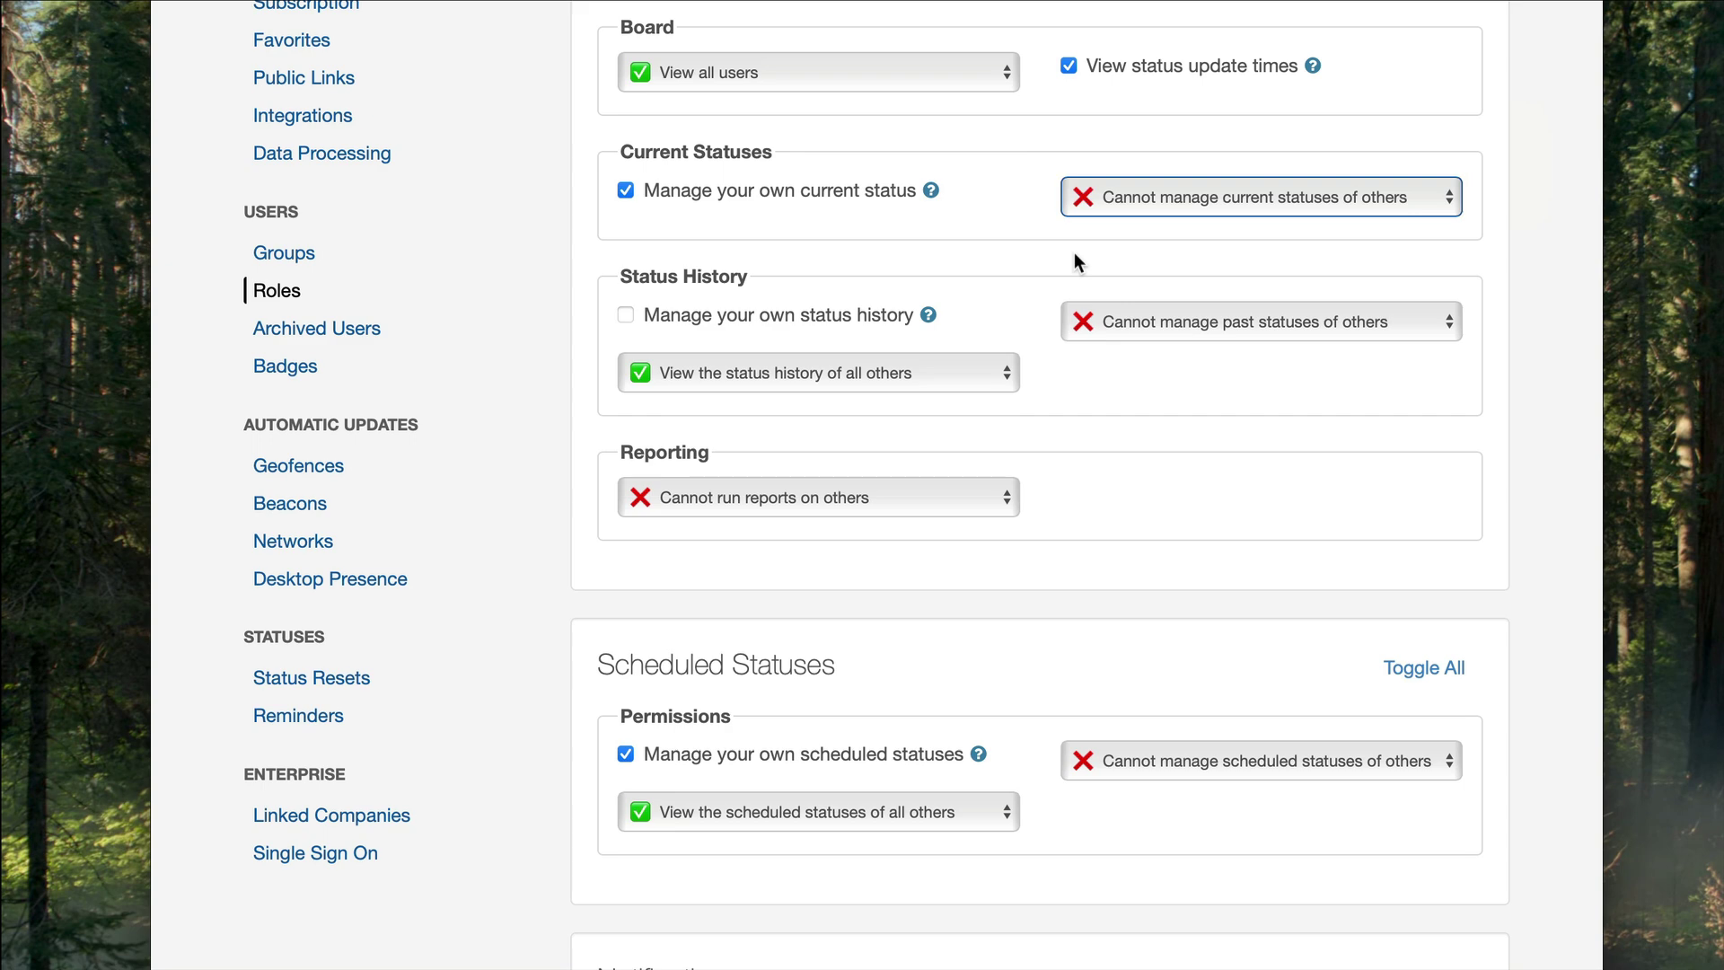
- Examine the Status History permissions and the Reporting options for running reports on others
{"action": "scroll", "coordinate": [1074, 251], "scroll_direction": "down", "scroll_amount": 3}
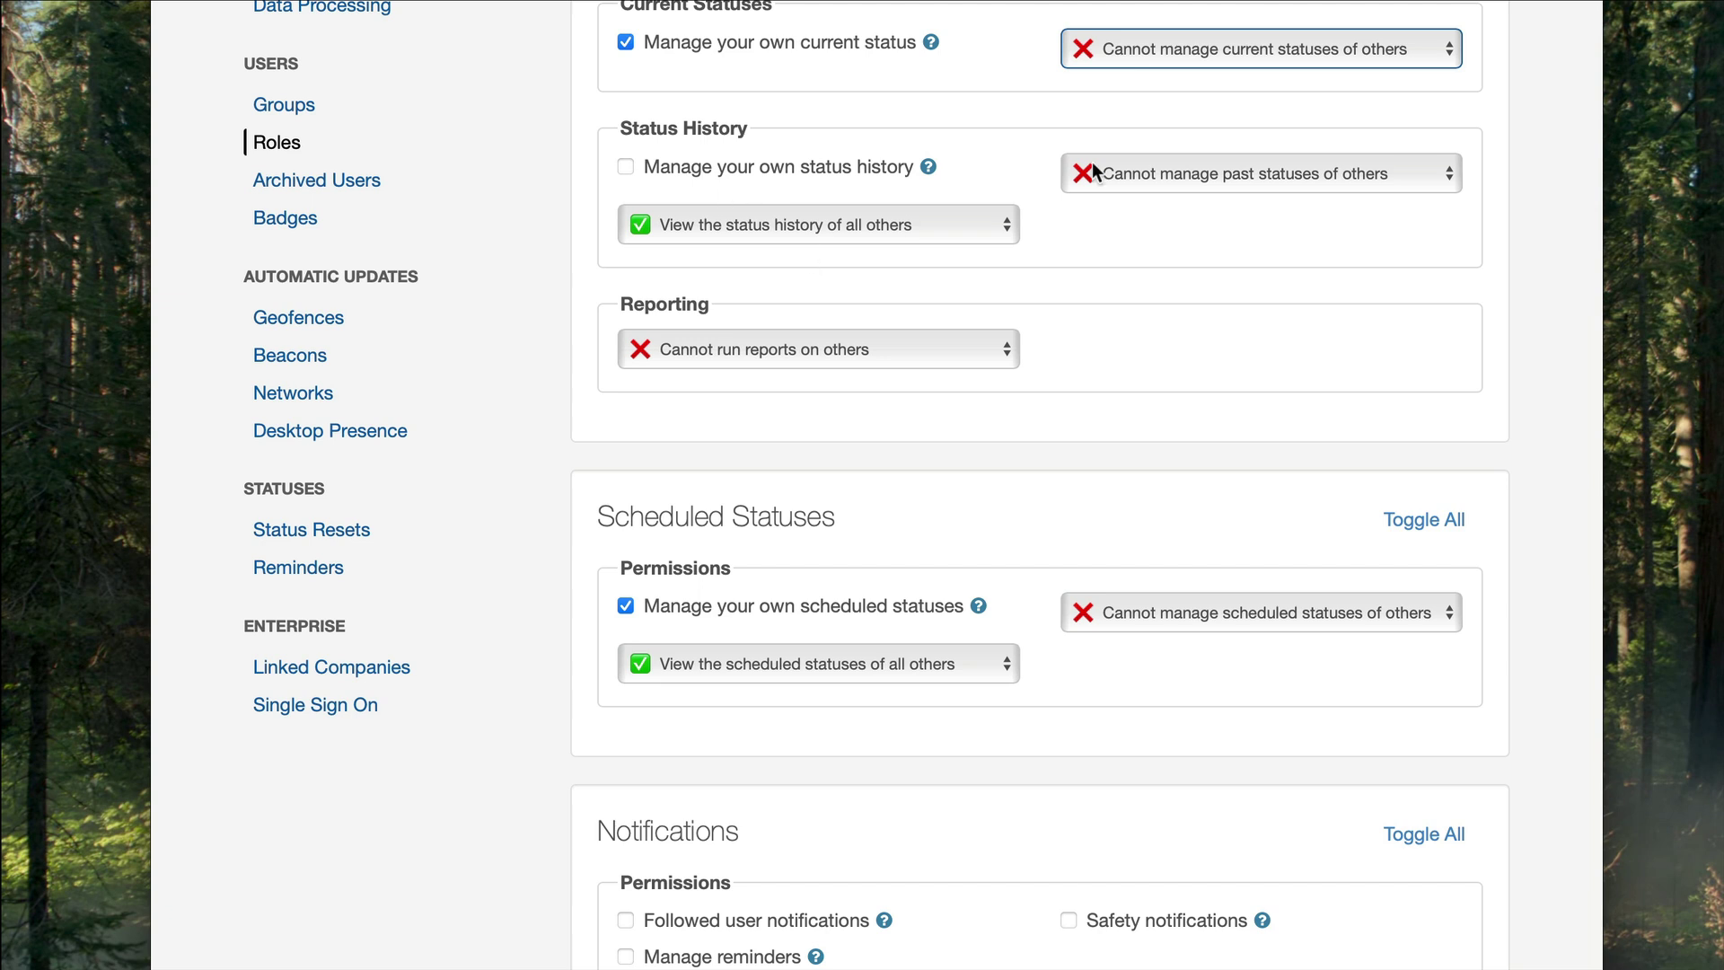
{"action": "scroll", "coordinate": [1044, 295], "scroll_direction": "down", "scroll_amount": 4}
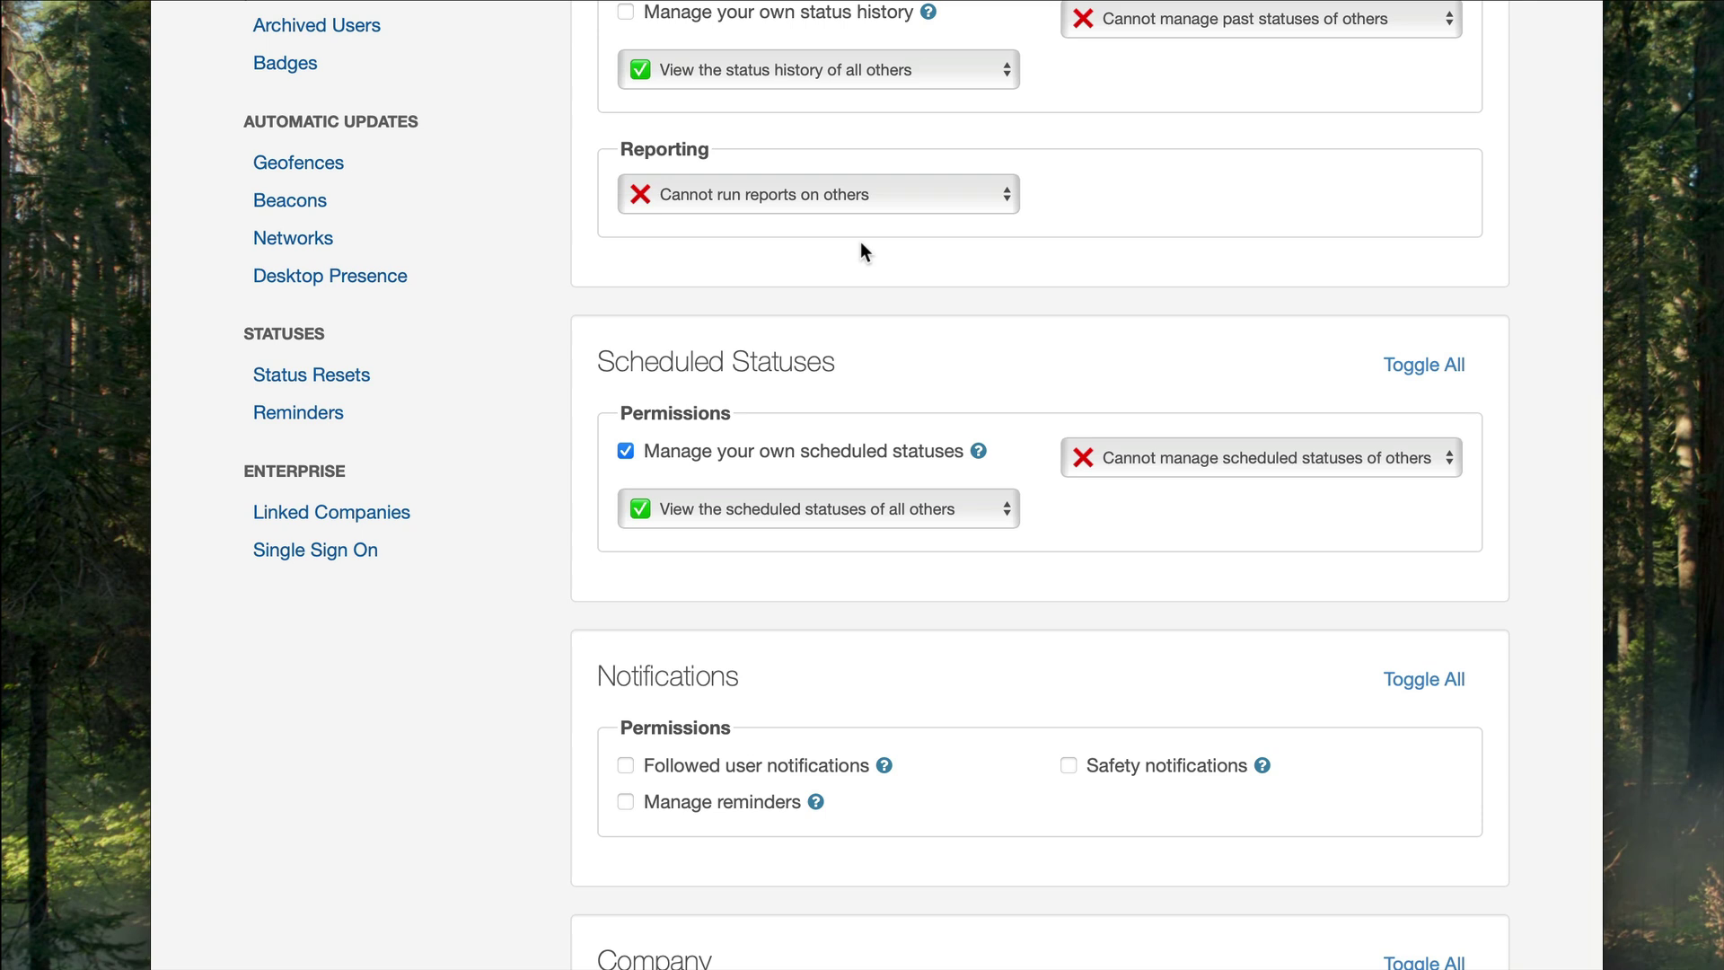
{"action": "left_click", "coordinate": [850, 193]}
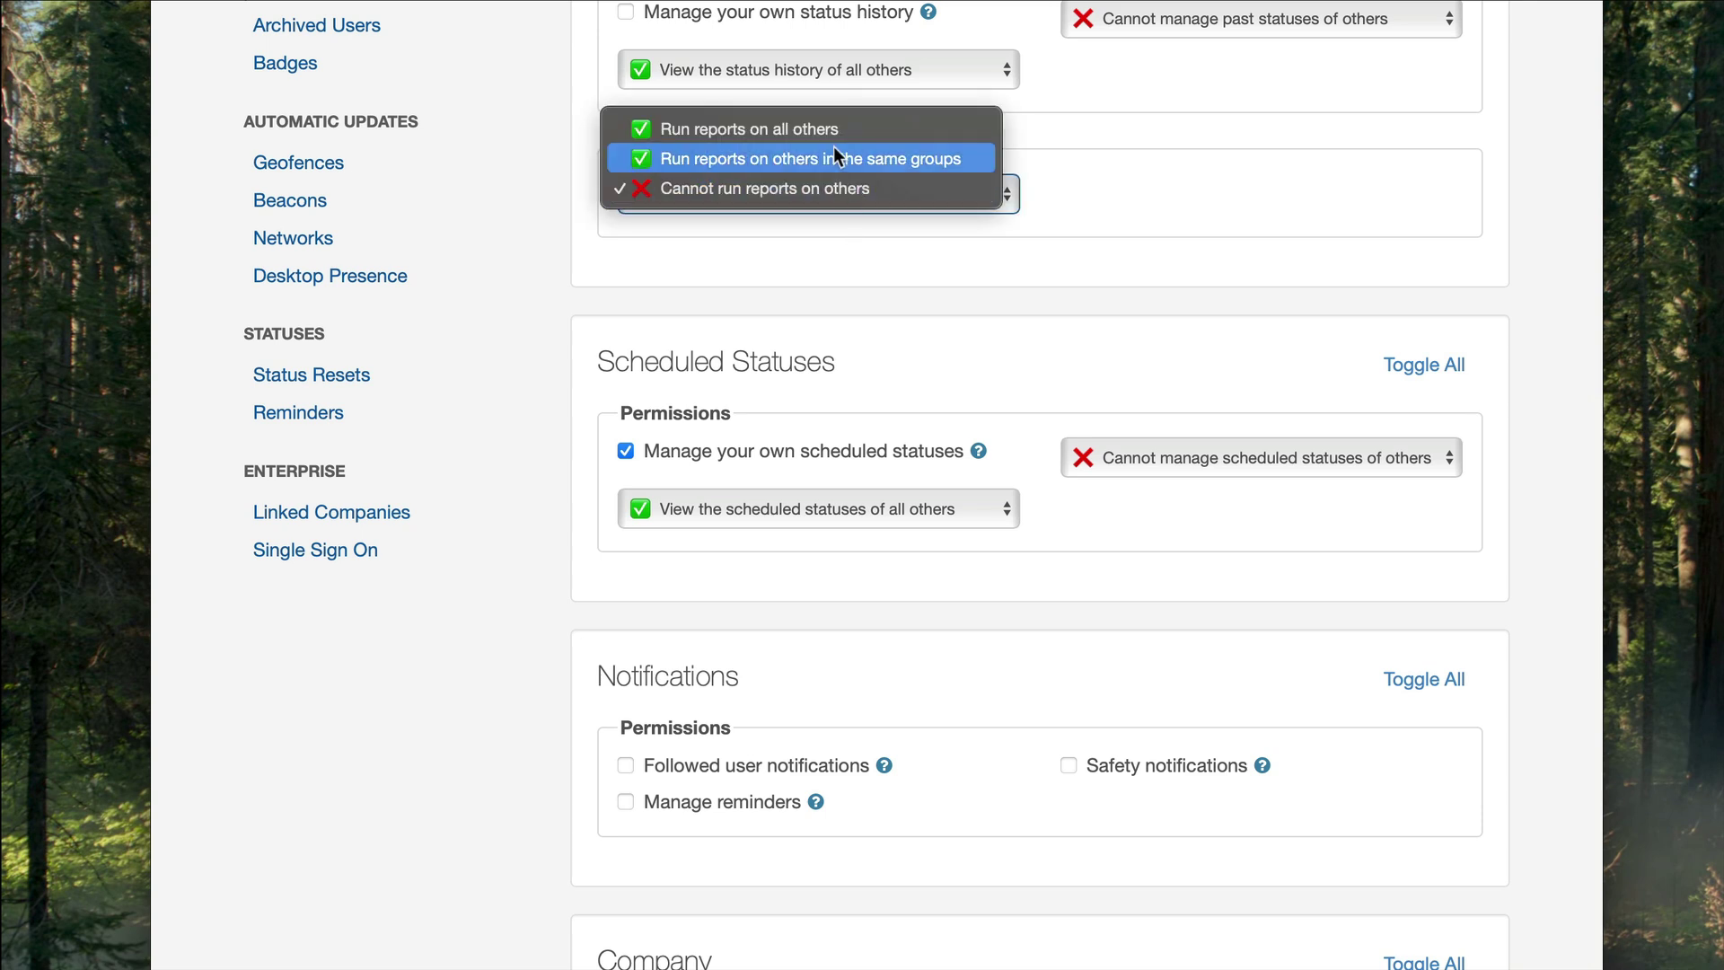
{"action": "left_click", "coordinate": [852, 243]}
- Grant the new role the company permission "Manage billing details" and create the role
{"action": "scroll", "coordinate": [851, 243], "scroll_direction": "down", "scroll_amount": 5}
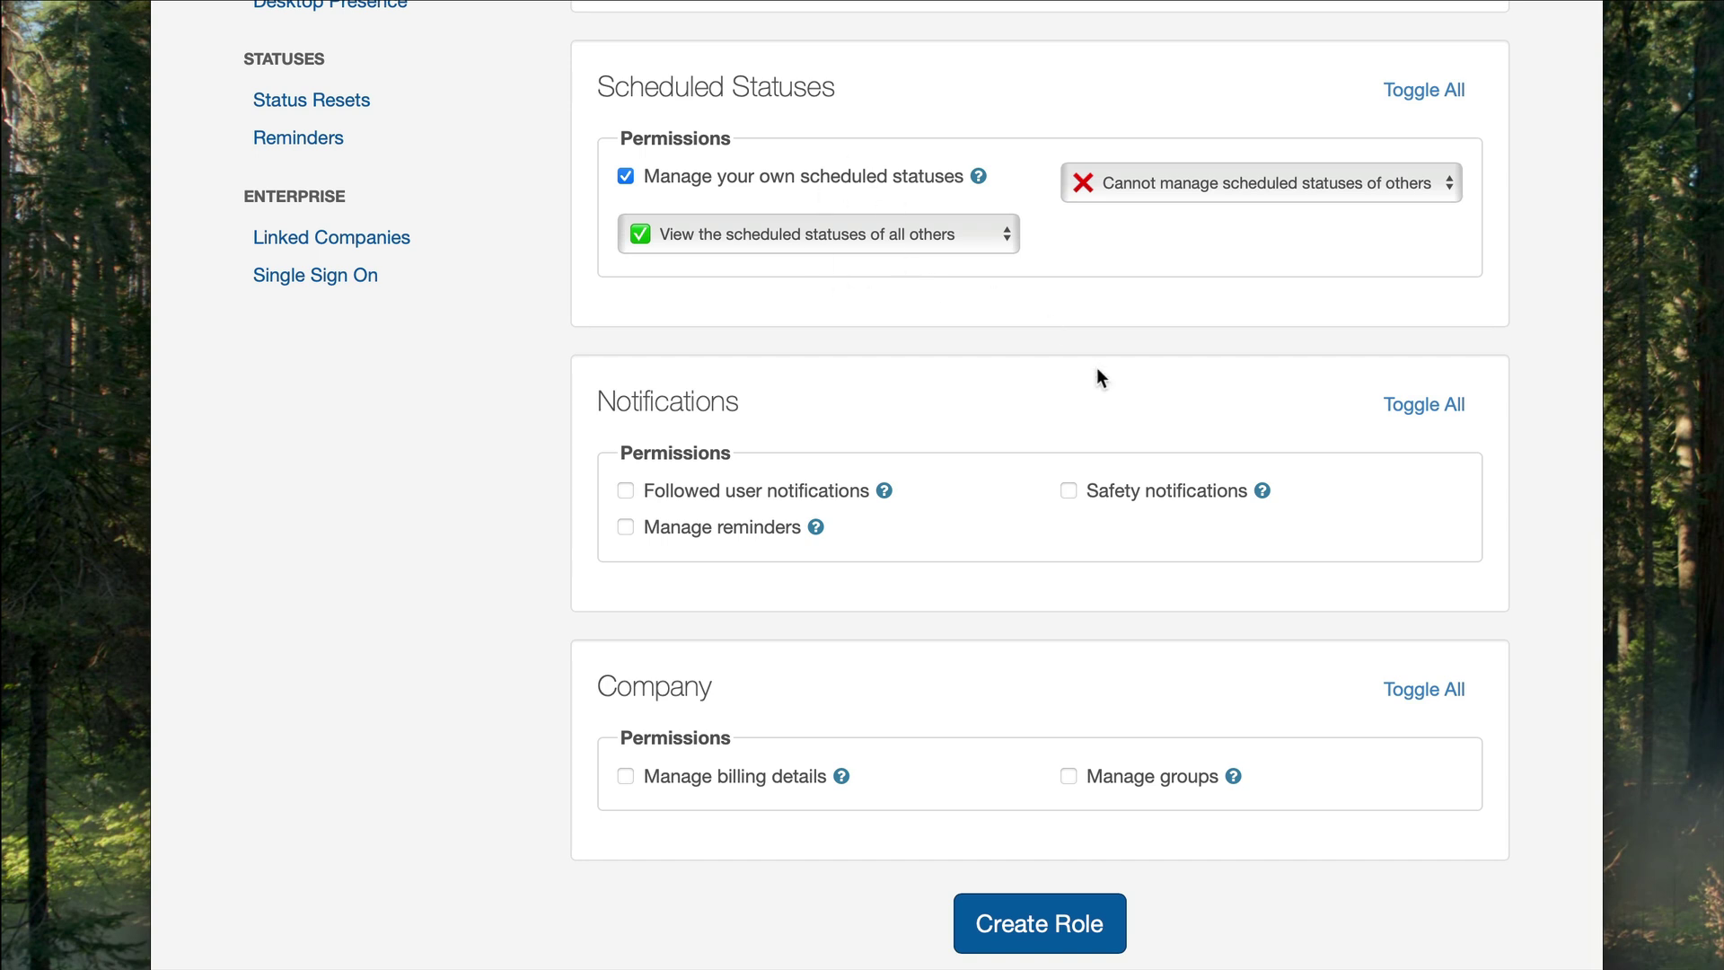
{"action": "scroll", "coordinate": [1099, 373], "scroll_direction": "down", "scroll_amount": 3}
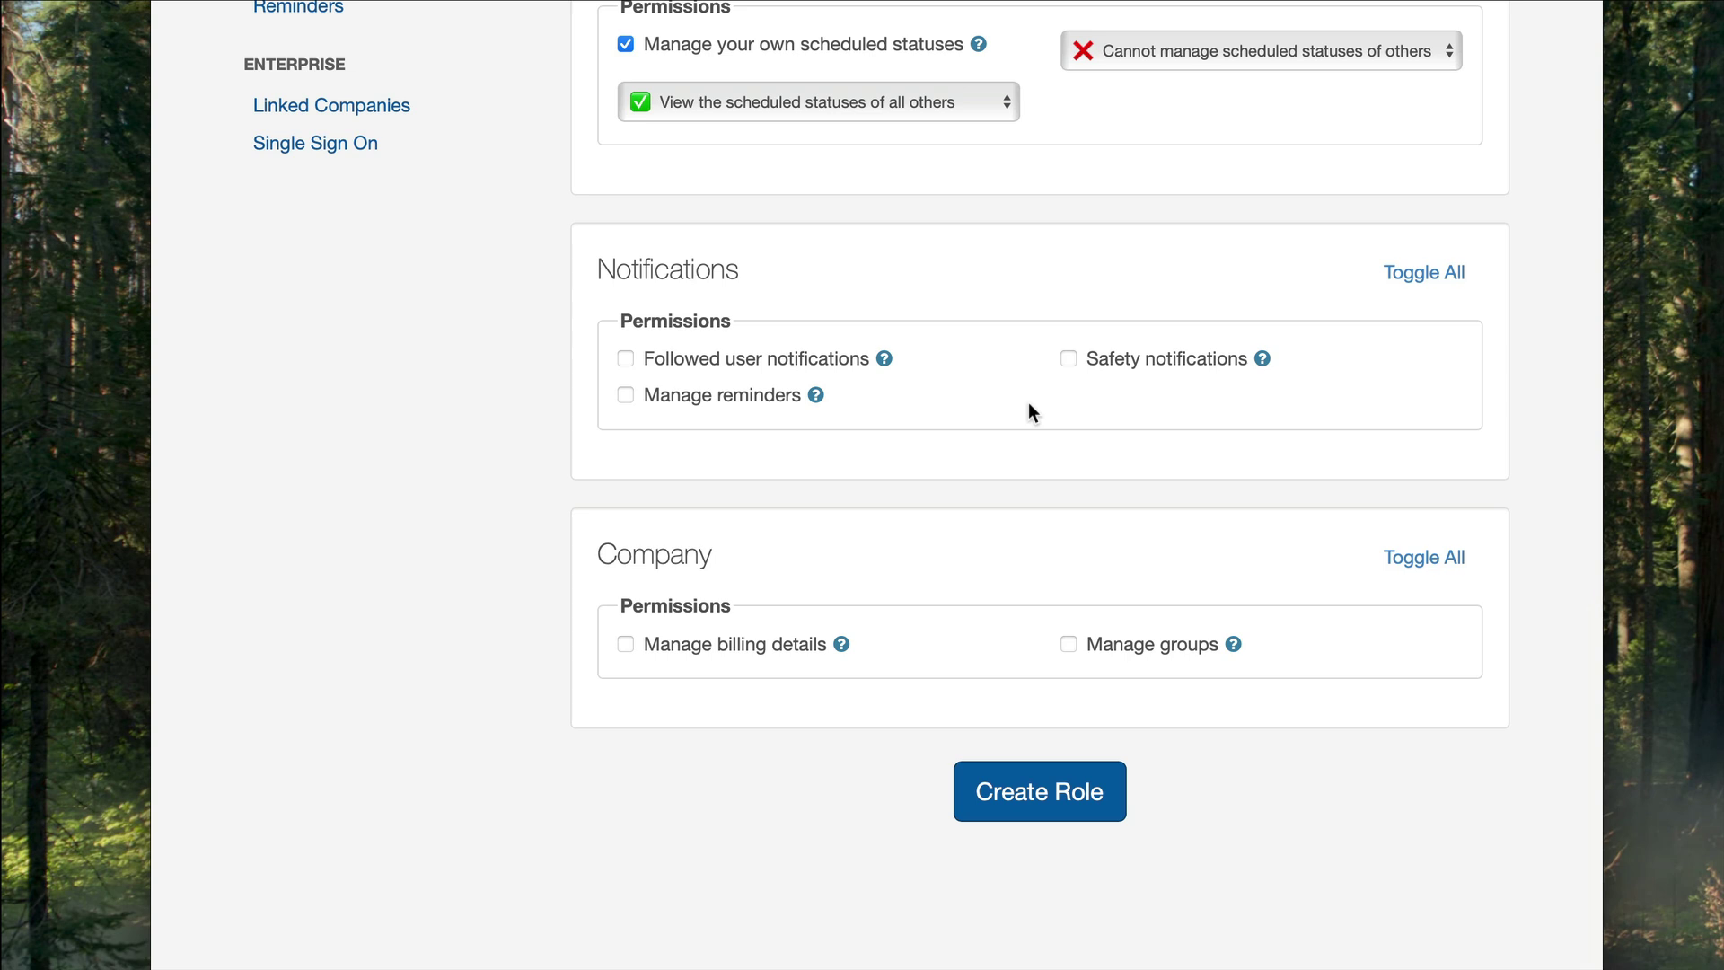
{"action": "scroll", "coordinate": [1031, 412], "scroll_direction": "down", "scroll_amount": 1}
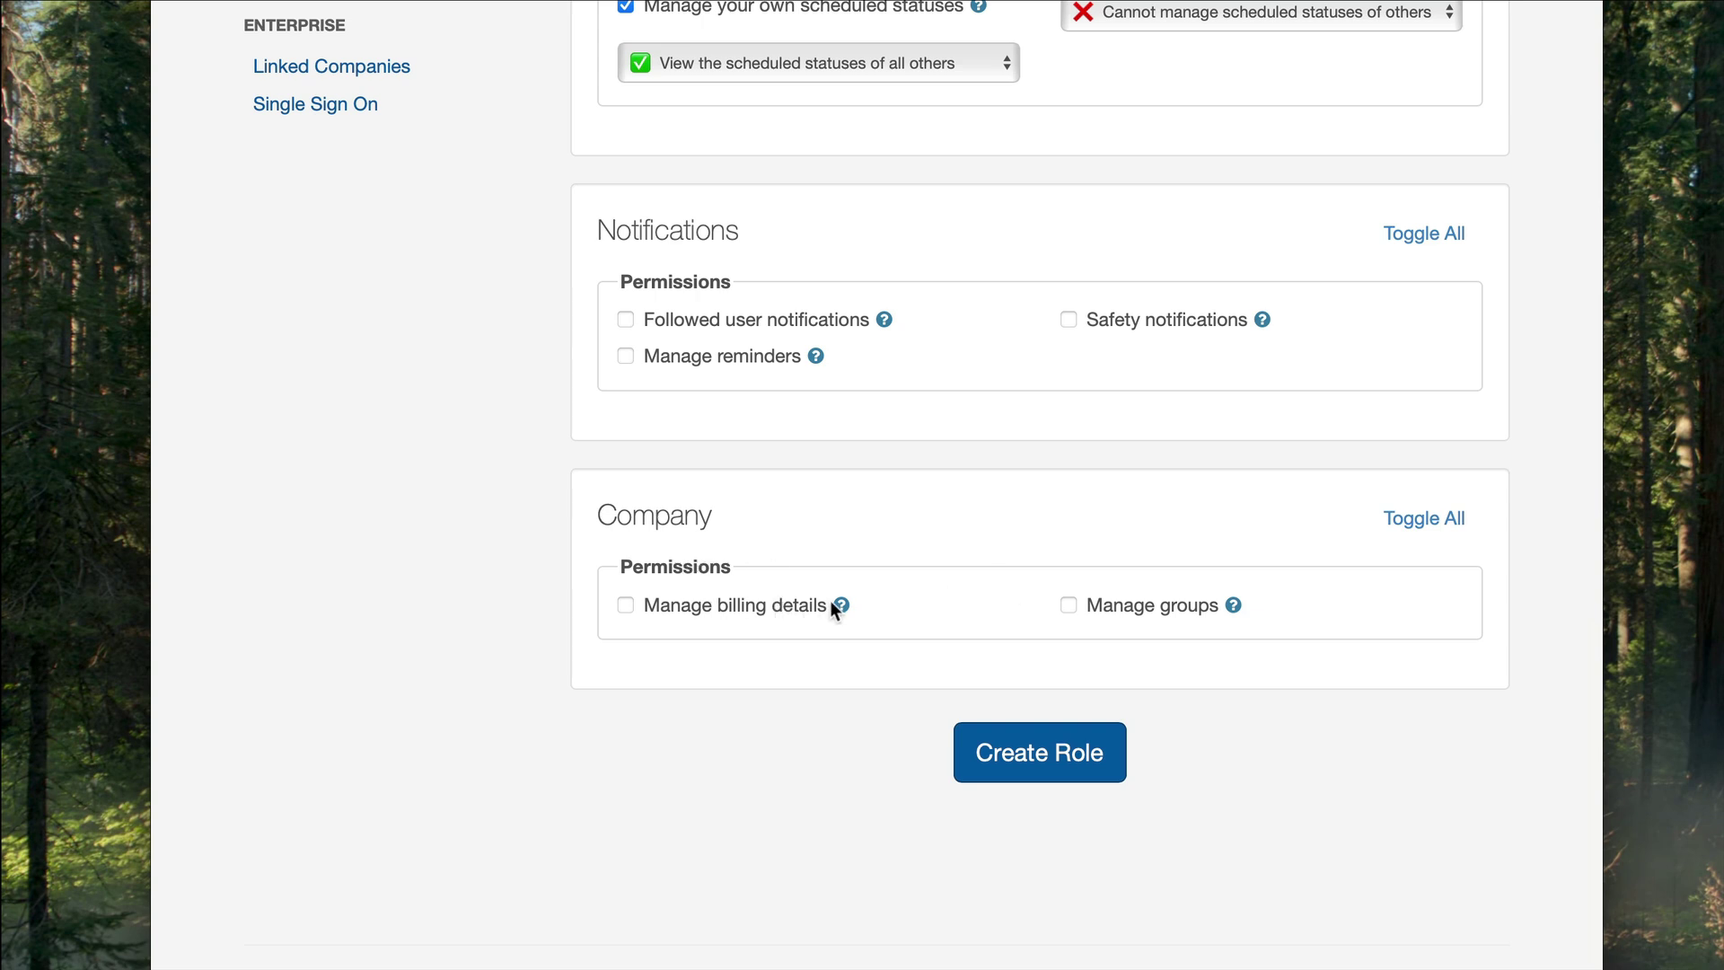
{"action": "mouse_move", "coordinate": [842, 607]}
{"action": "scroll", "coordinate": [1181, 666], "scroll_direction": "up", "scroll_amount": 6}
{"action": "scroll", "coordinate": [1182, 666], "scroll_direction": "down", "scroll_amount": 6}
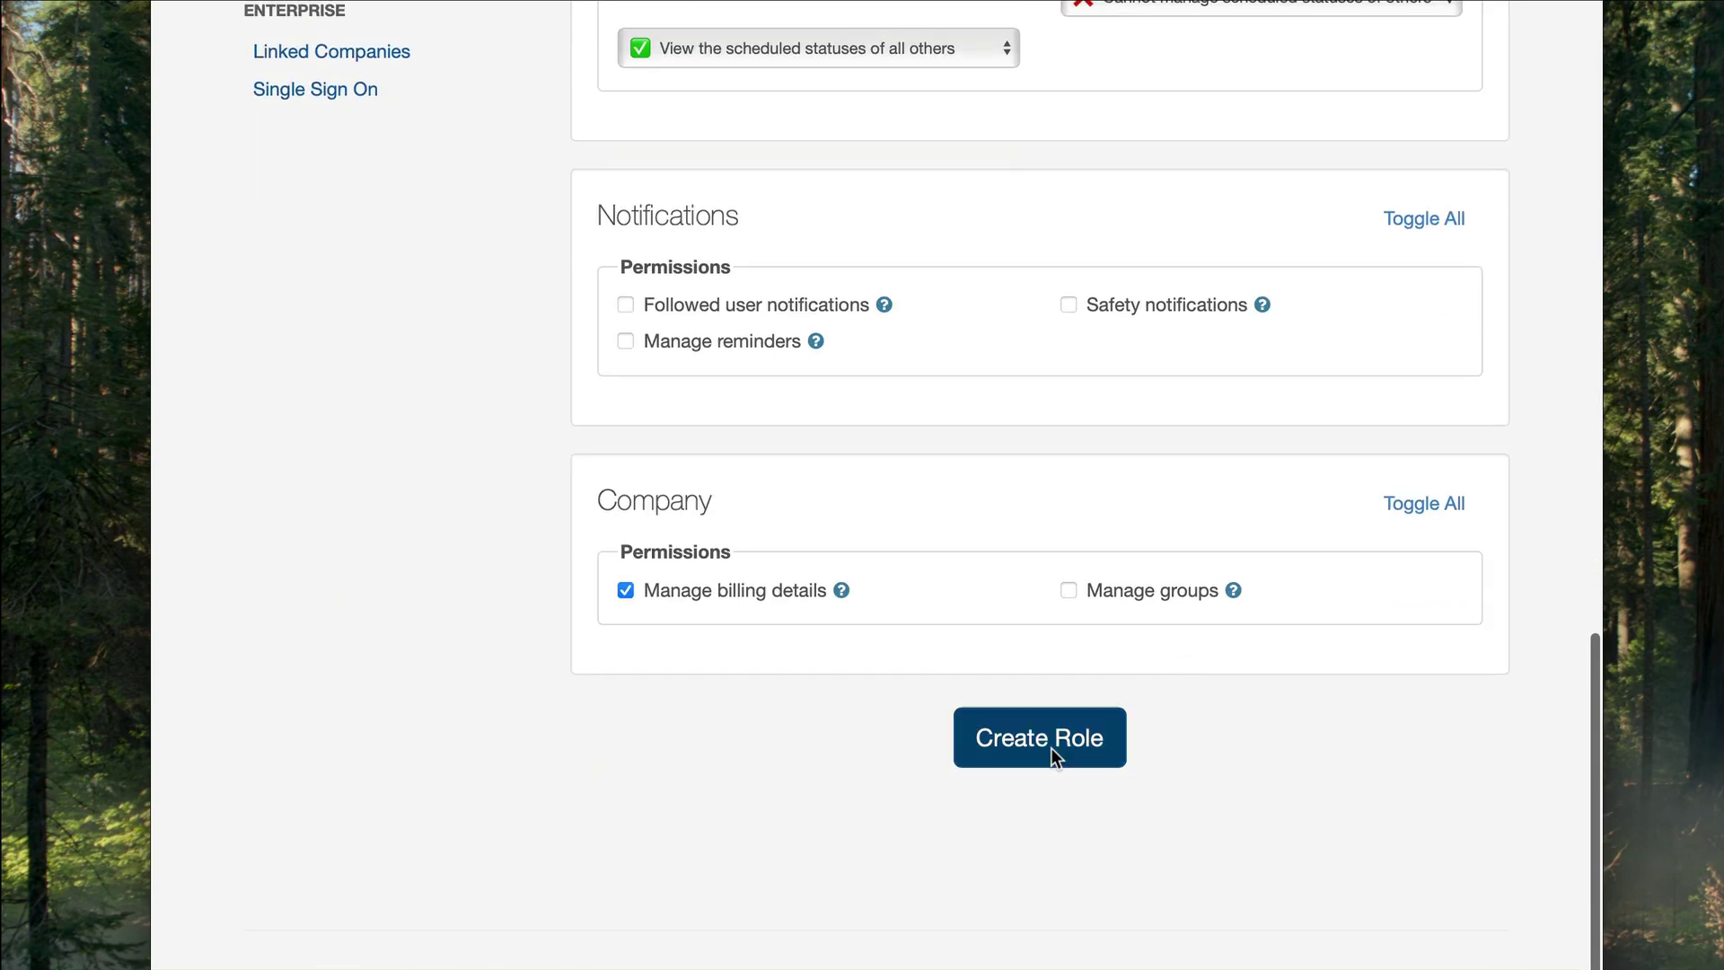
{"action": "left_click", "coordinate": [1051, 747]}
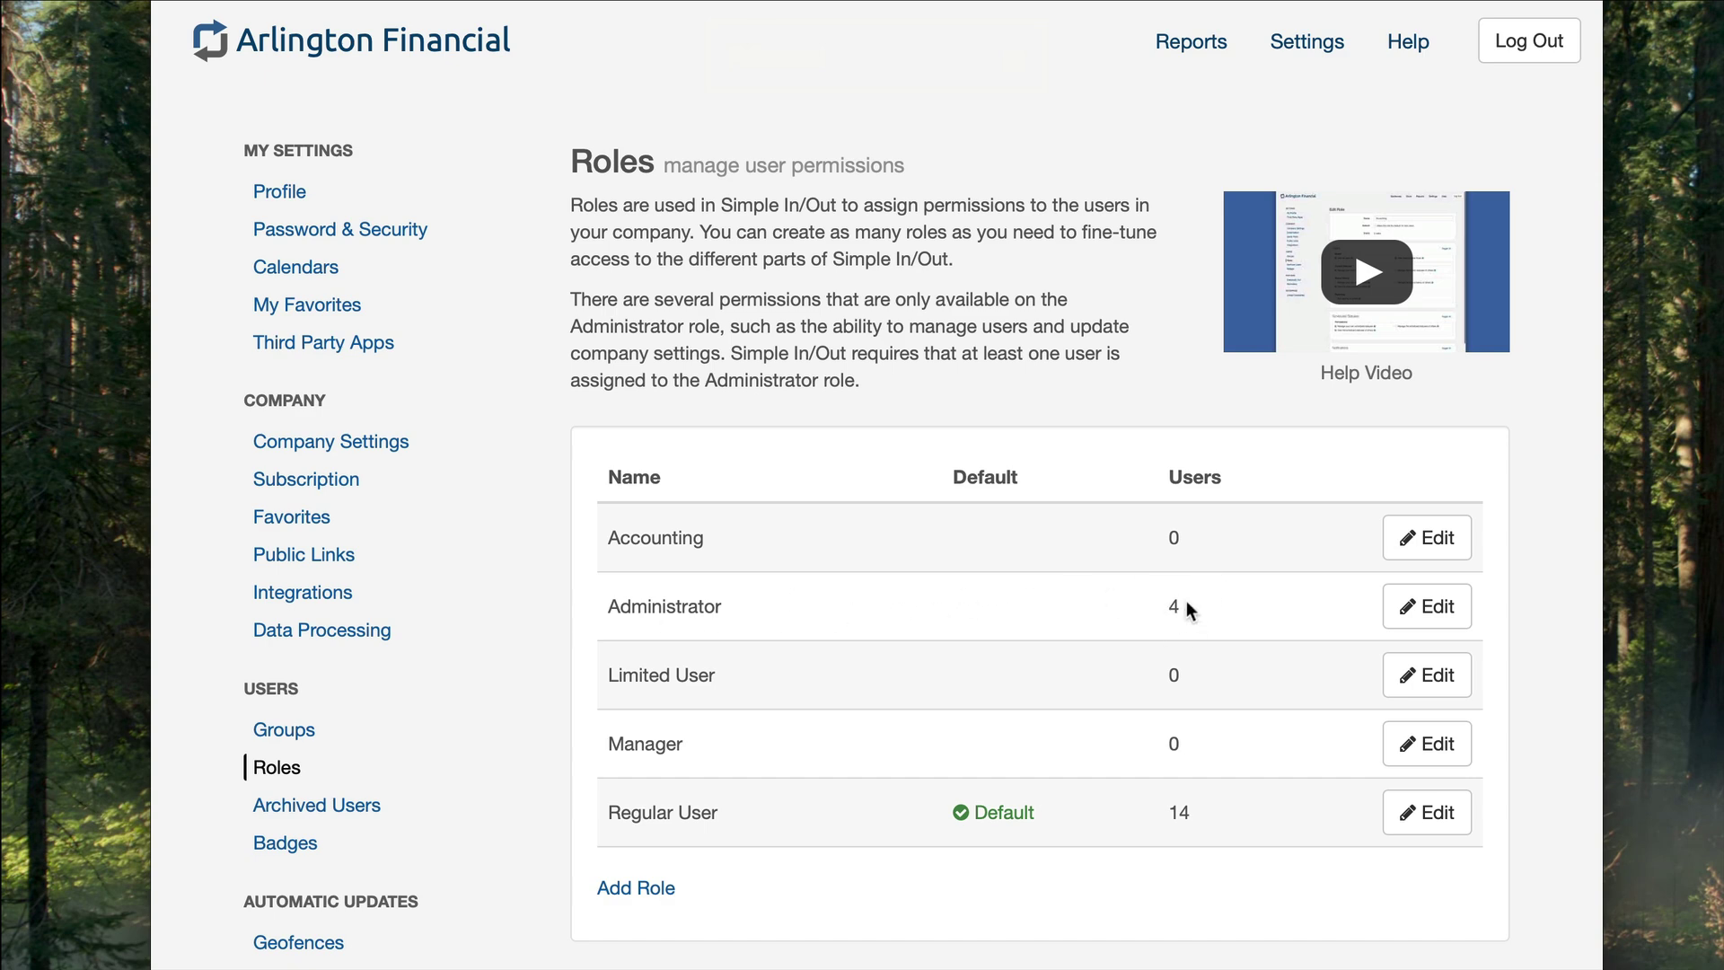
- Open the Administrator role for editing and examine which of its permissions can be edited
{"action": "left_click", "coordinate": [1440, 609]}
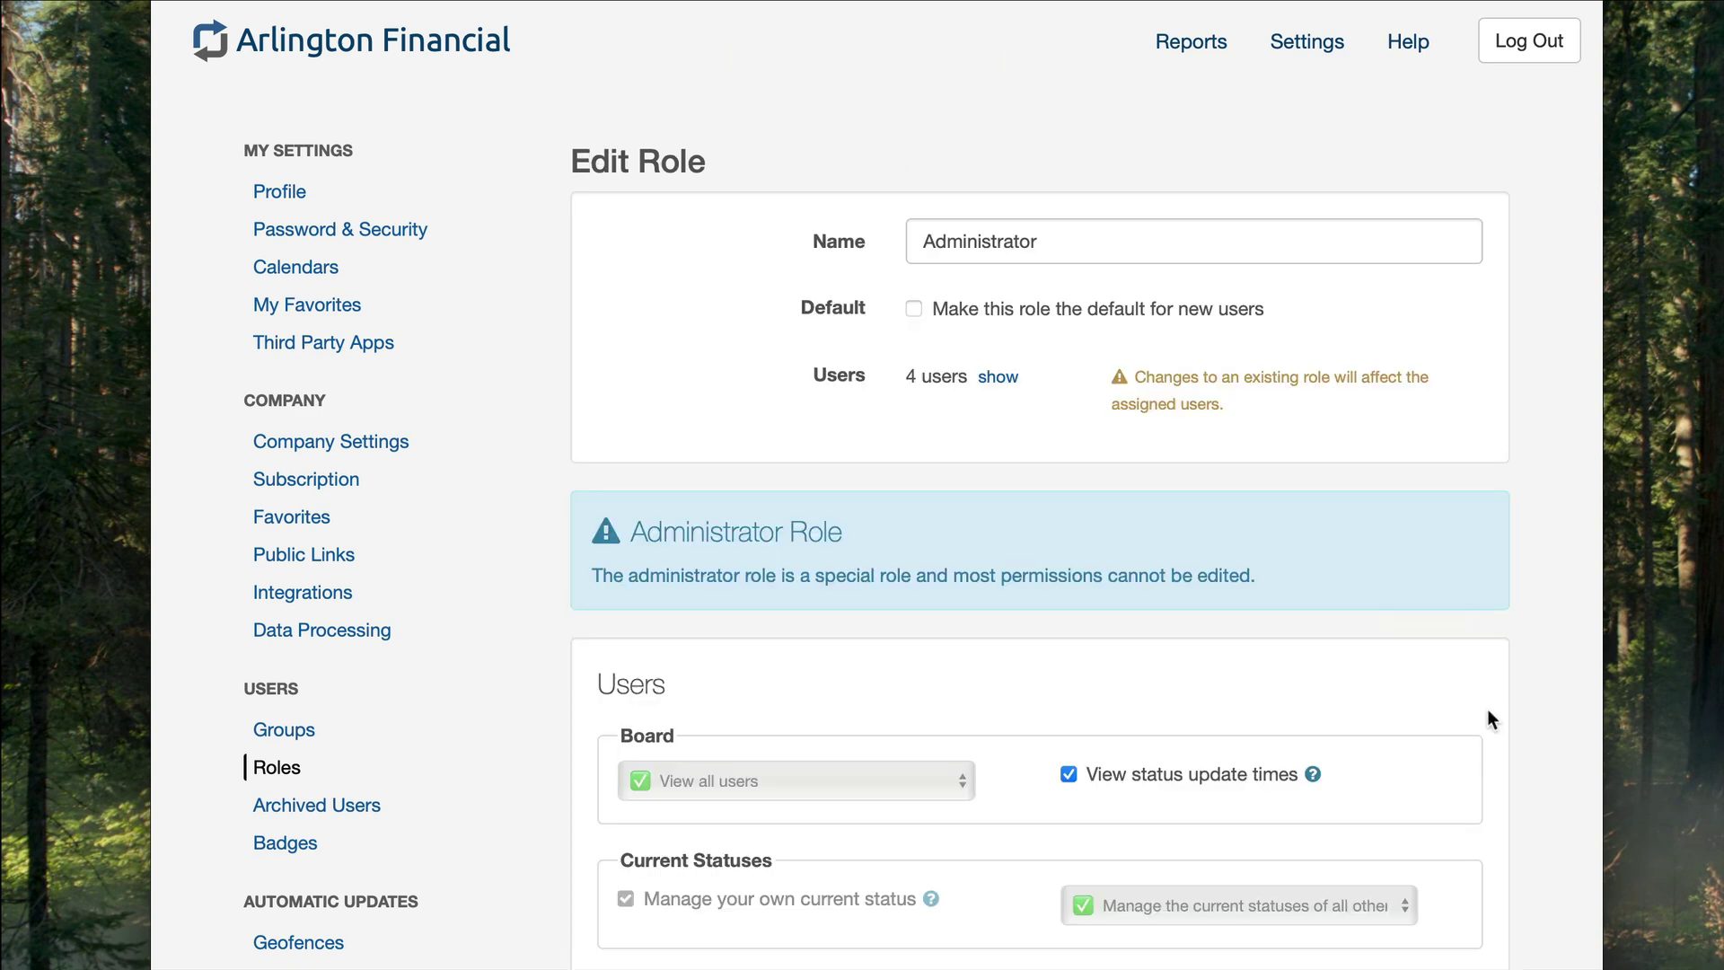
{"action": "scroll", "coordinate": [1488, 719], "scroll_direction": "down", "scroll_amount": 2}
{"action": "scroll", "coordinate": [1488, 718], "scroll_direction": "down", "scroll_amount": 3}
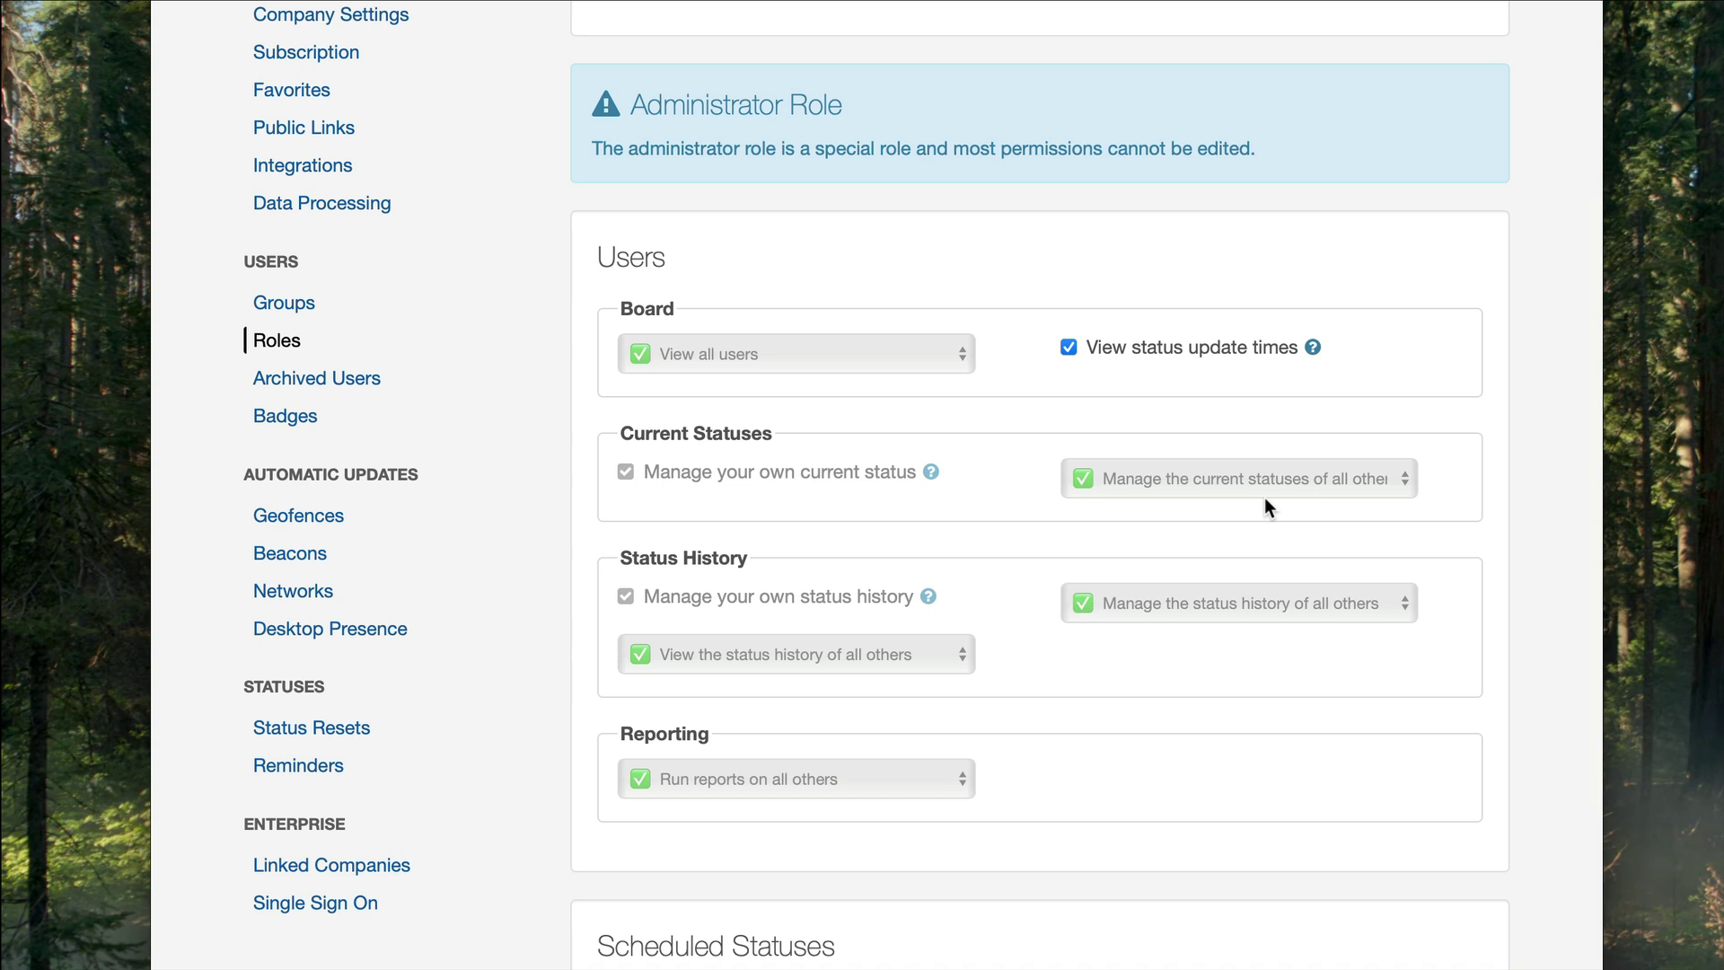
{"action": "scroll", "coordinate": [1135, 299], "scroll_direction": "up", "scroll_amount": 1}
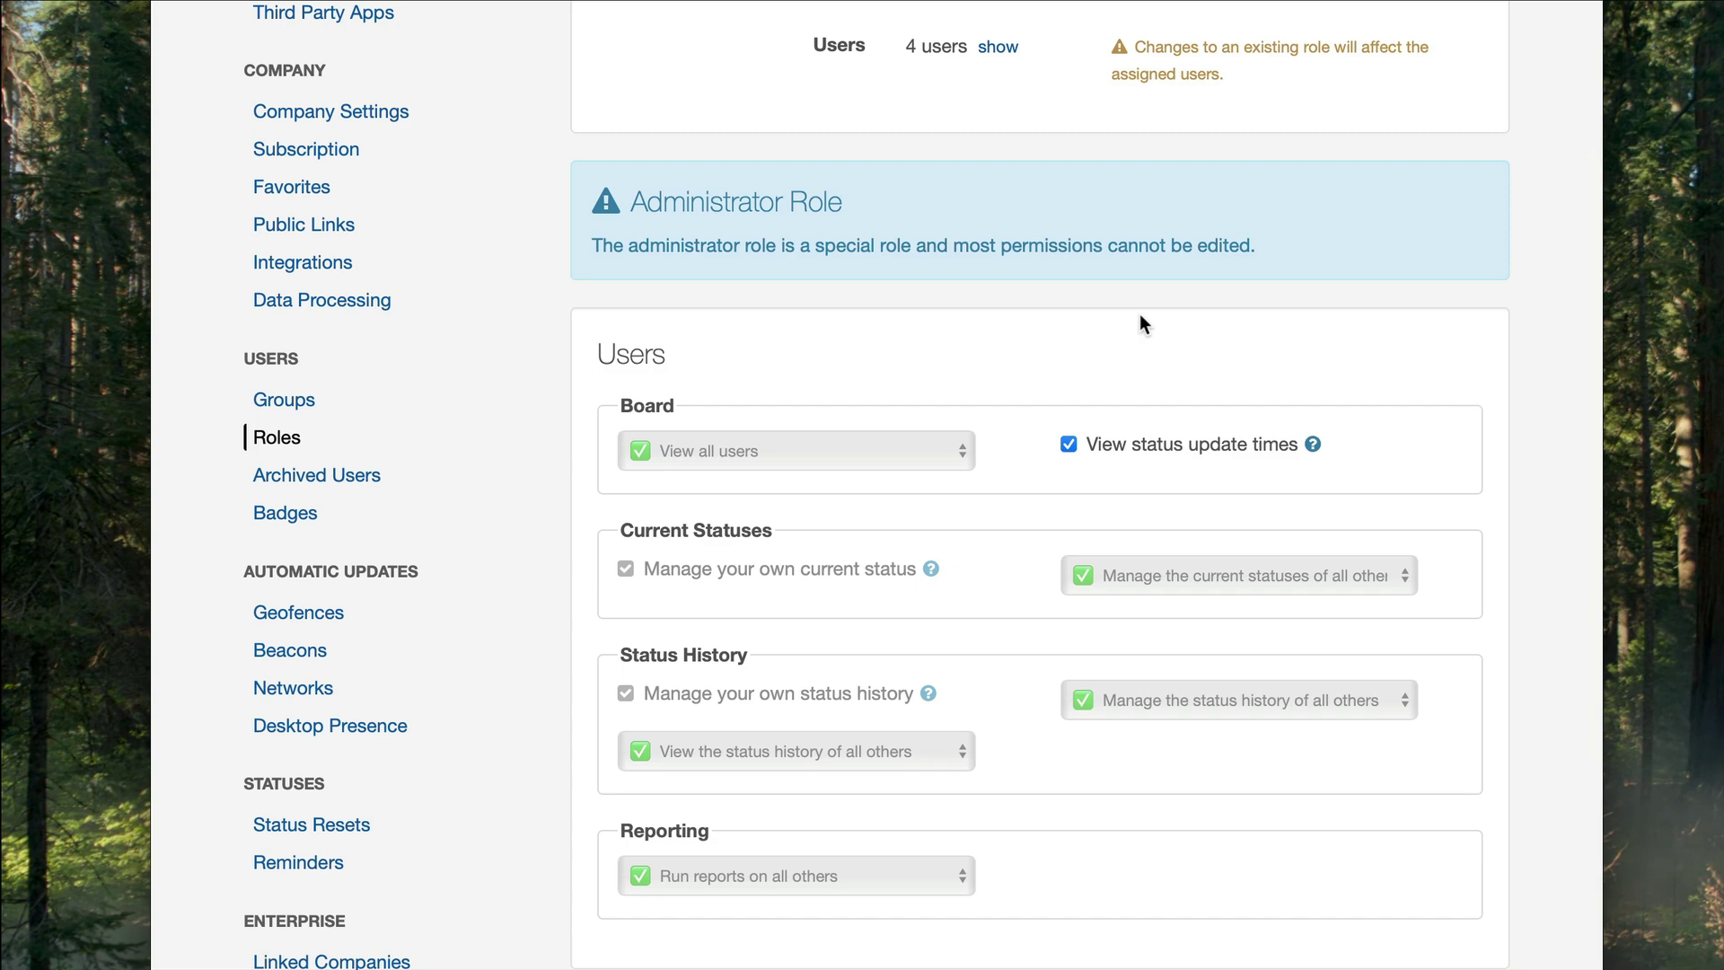
{"action": "scroll", "coordinate": [1141, 316], "scroll_direction": "down", "scroll_amount": 10}
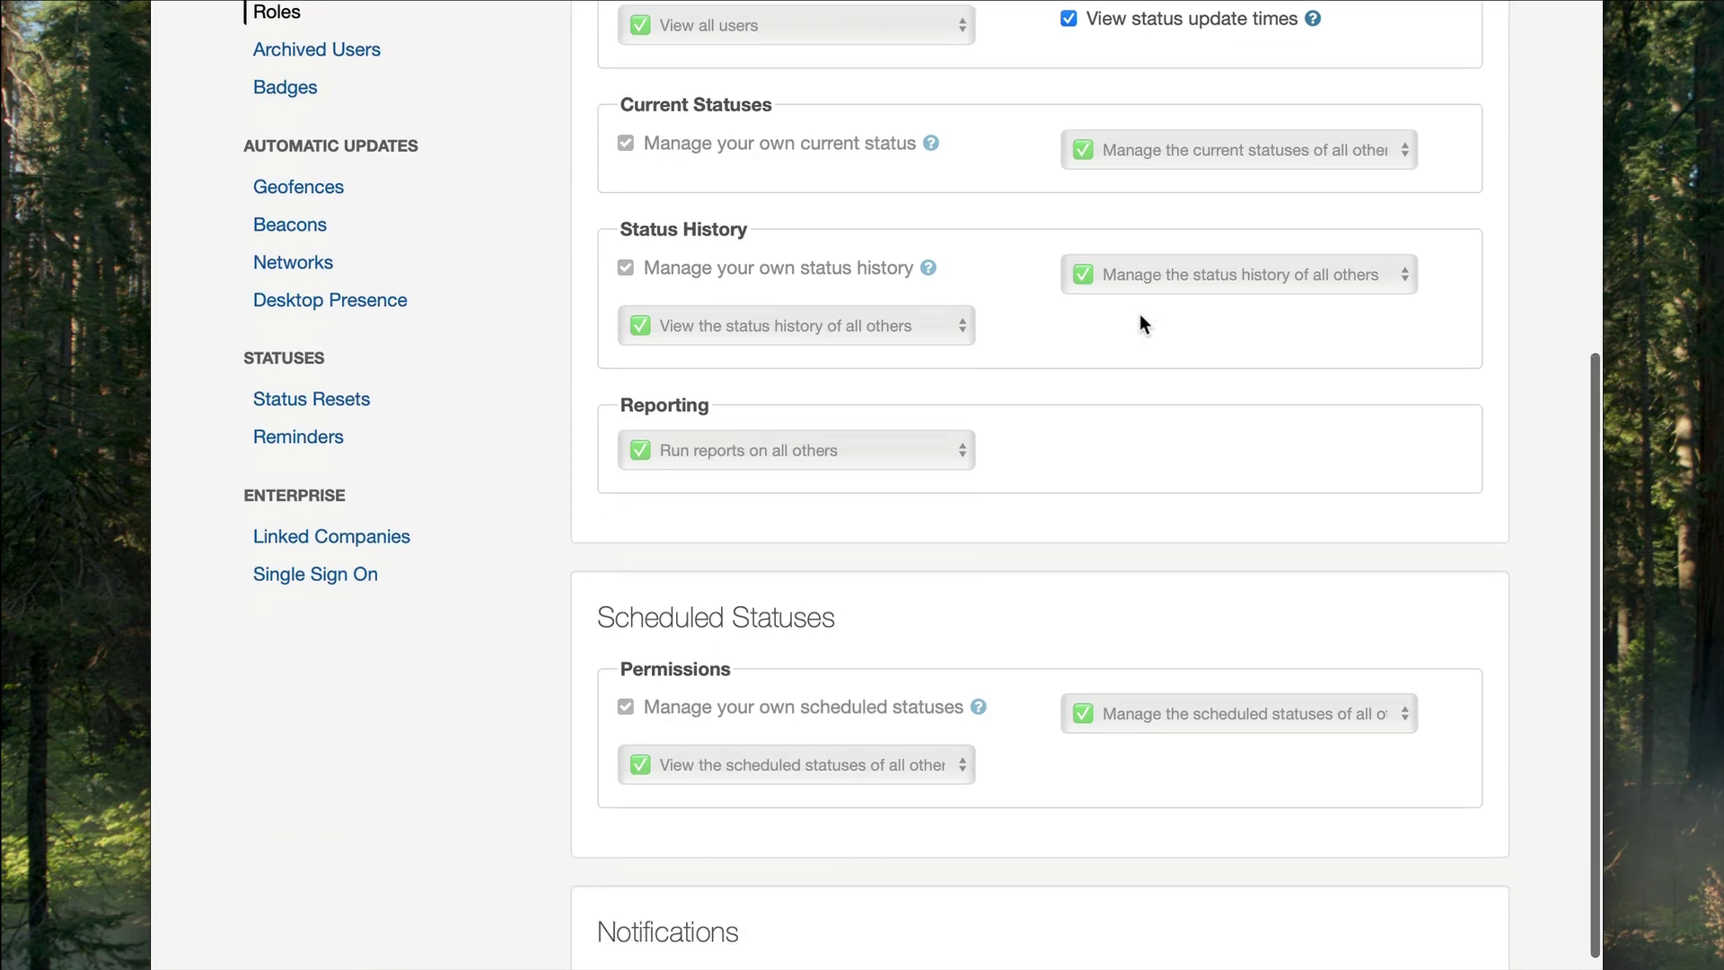
{"action": "scroll", "coordinate": [997, 768], "scroll_direction": "down", "scroll_amount": 1}
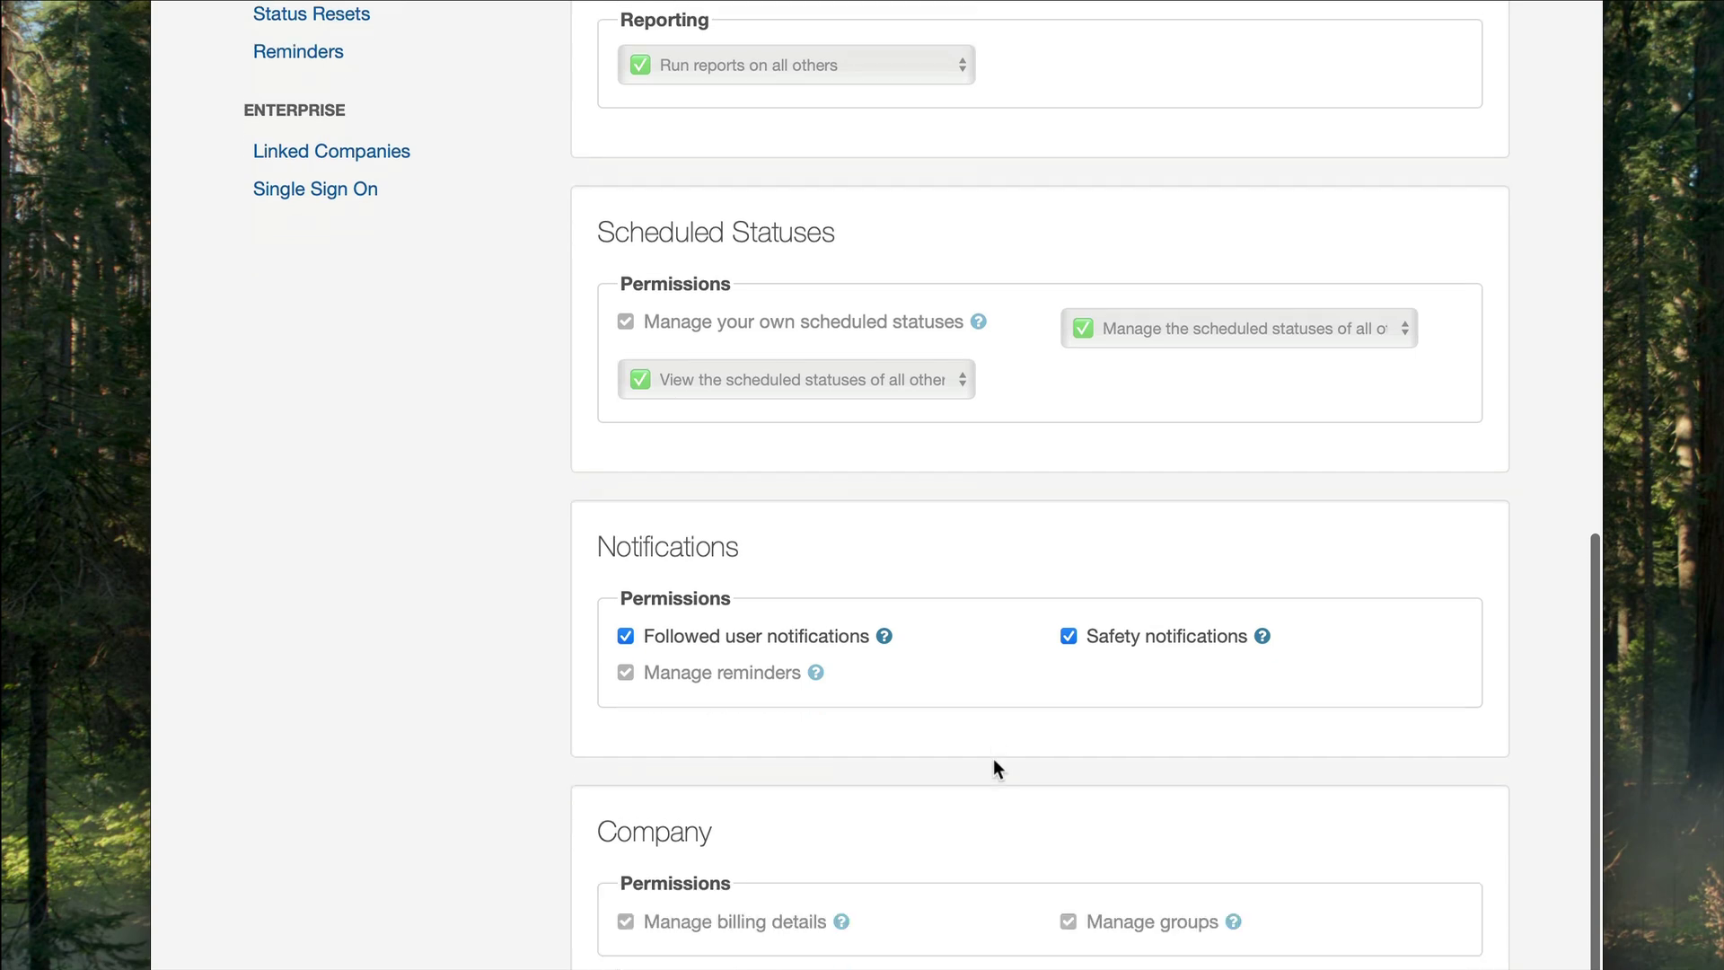
{"action": "scroll", "coordinate": [1081, 740], "scroll_direction": "up", "scroll_amount": 9}
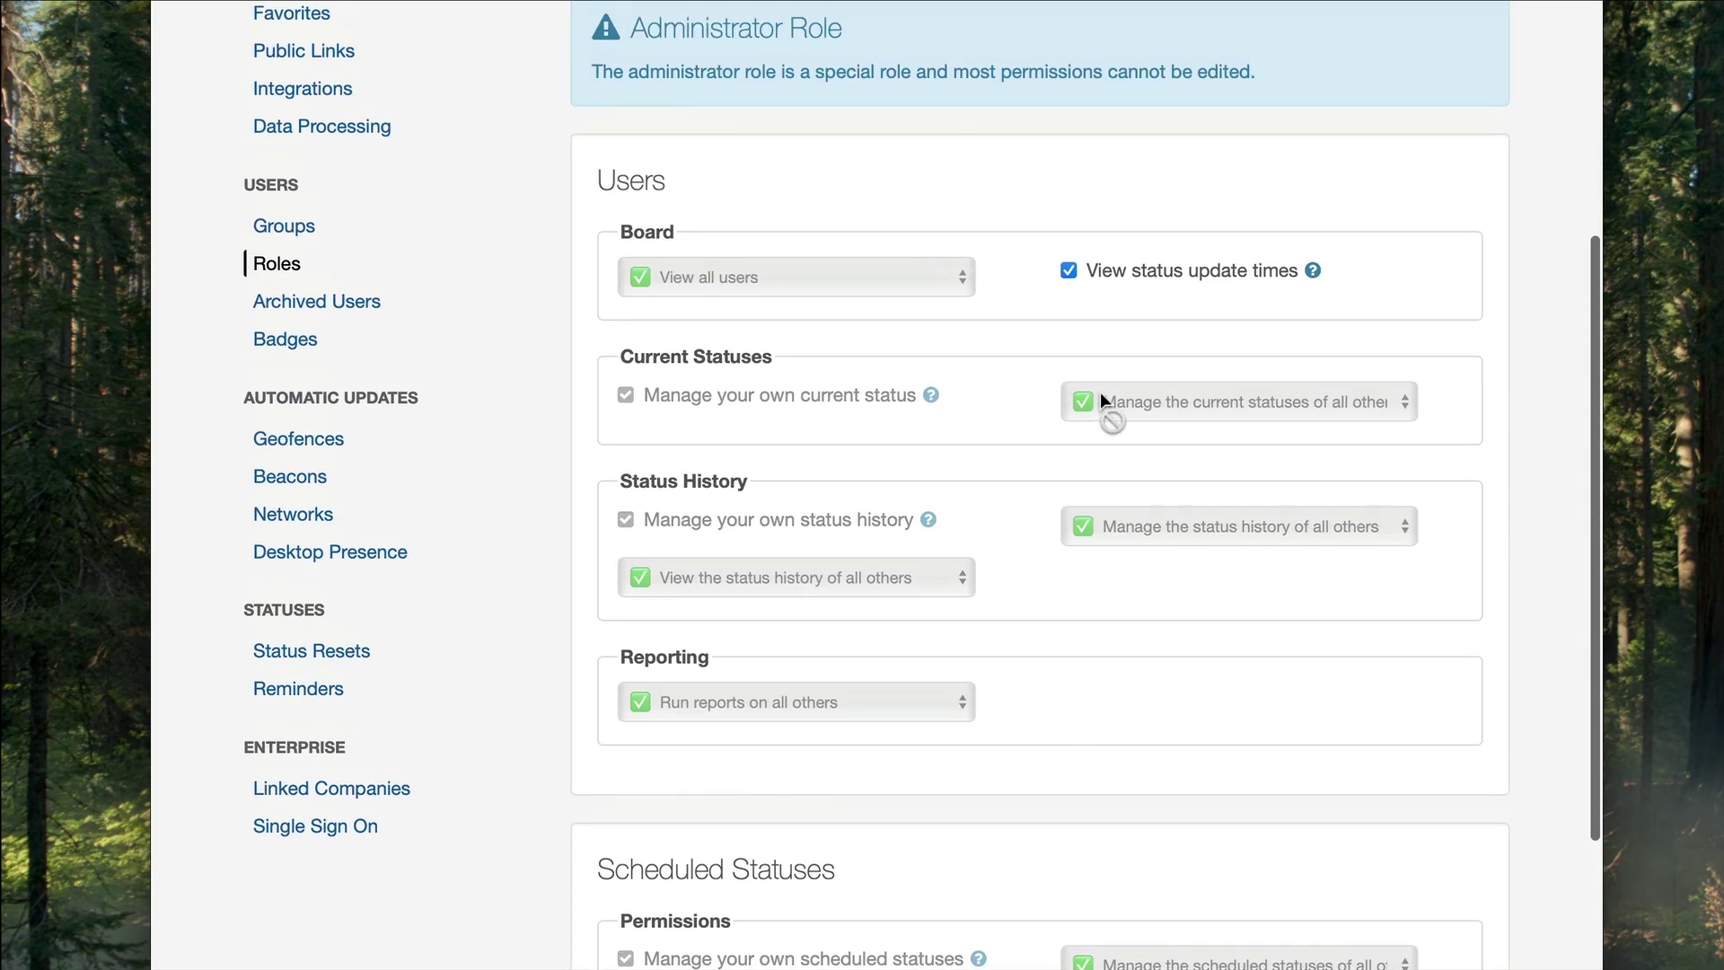
{"action": "scroll", "coordinate": [1127, 360], "scroll_direction": "up", "scroll_amount": 2}
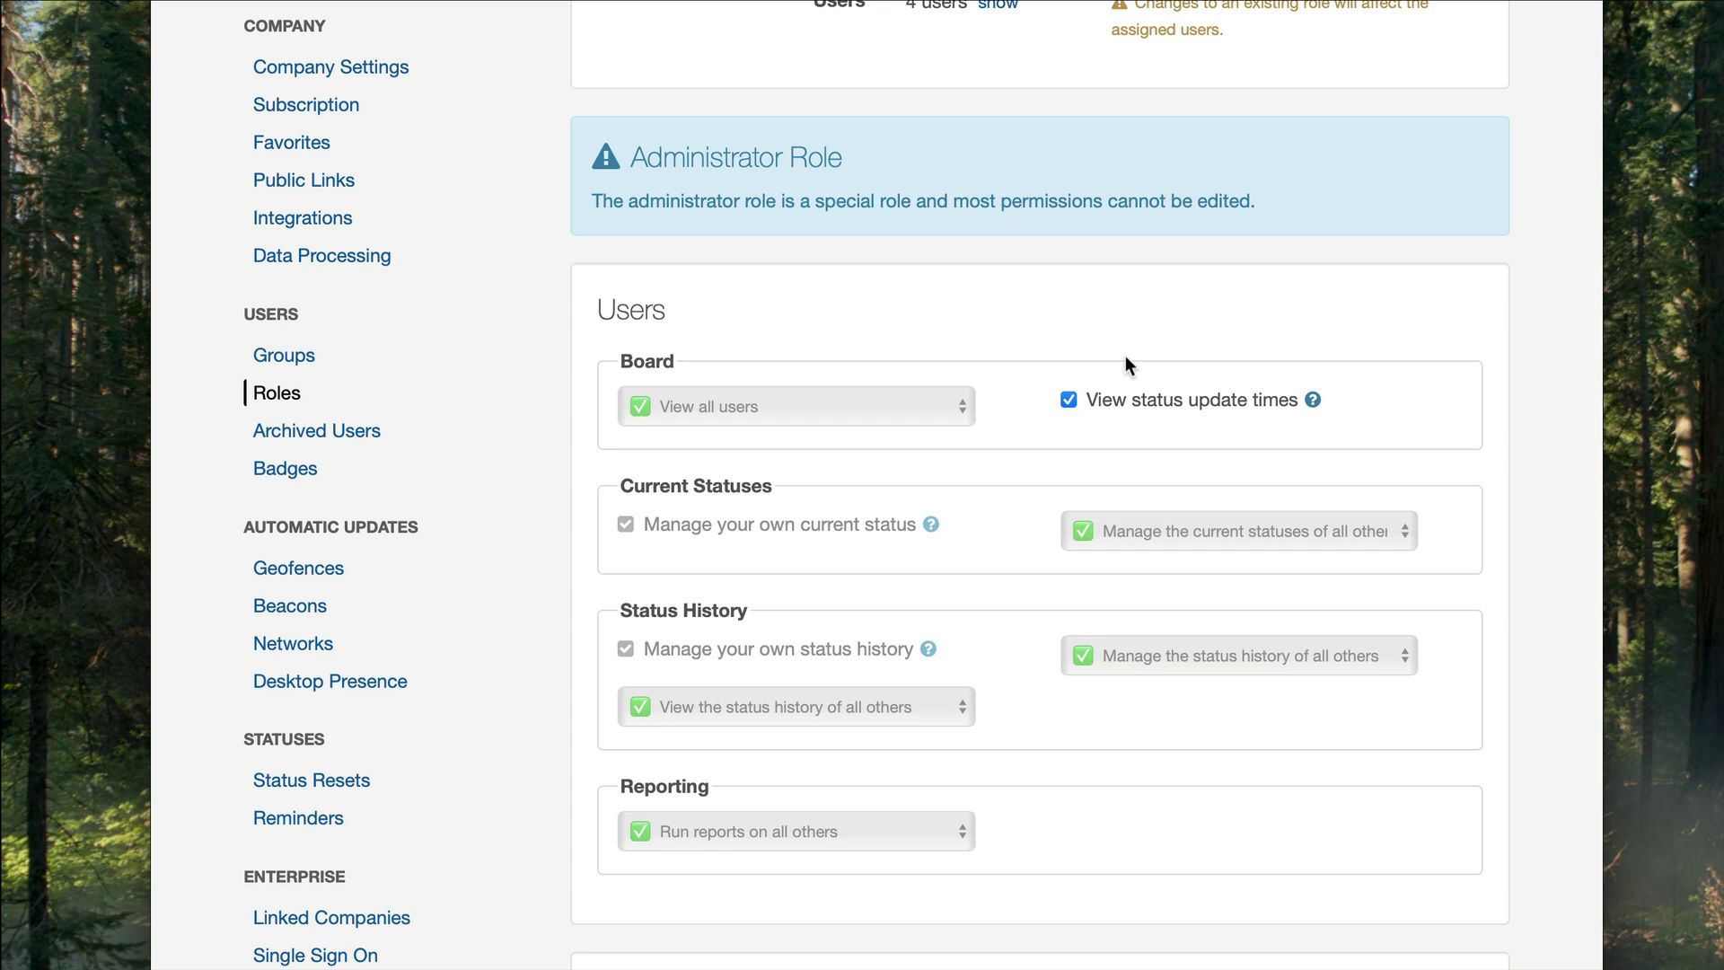
- Show the users assigned to the Administrator role and return to the roles list
{"action": "scroll", "coordinate": [1125, 356], "scroll_direction": "up", "scroll_amount": 5}
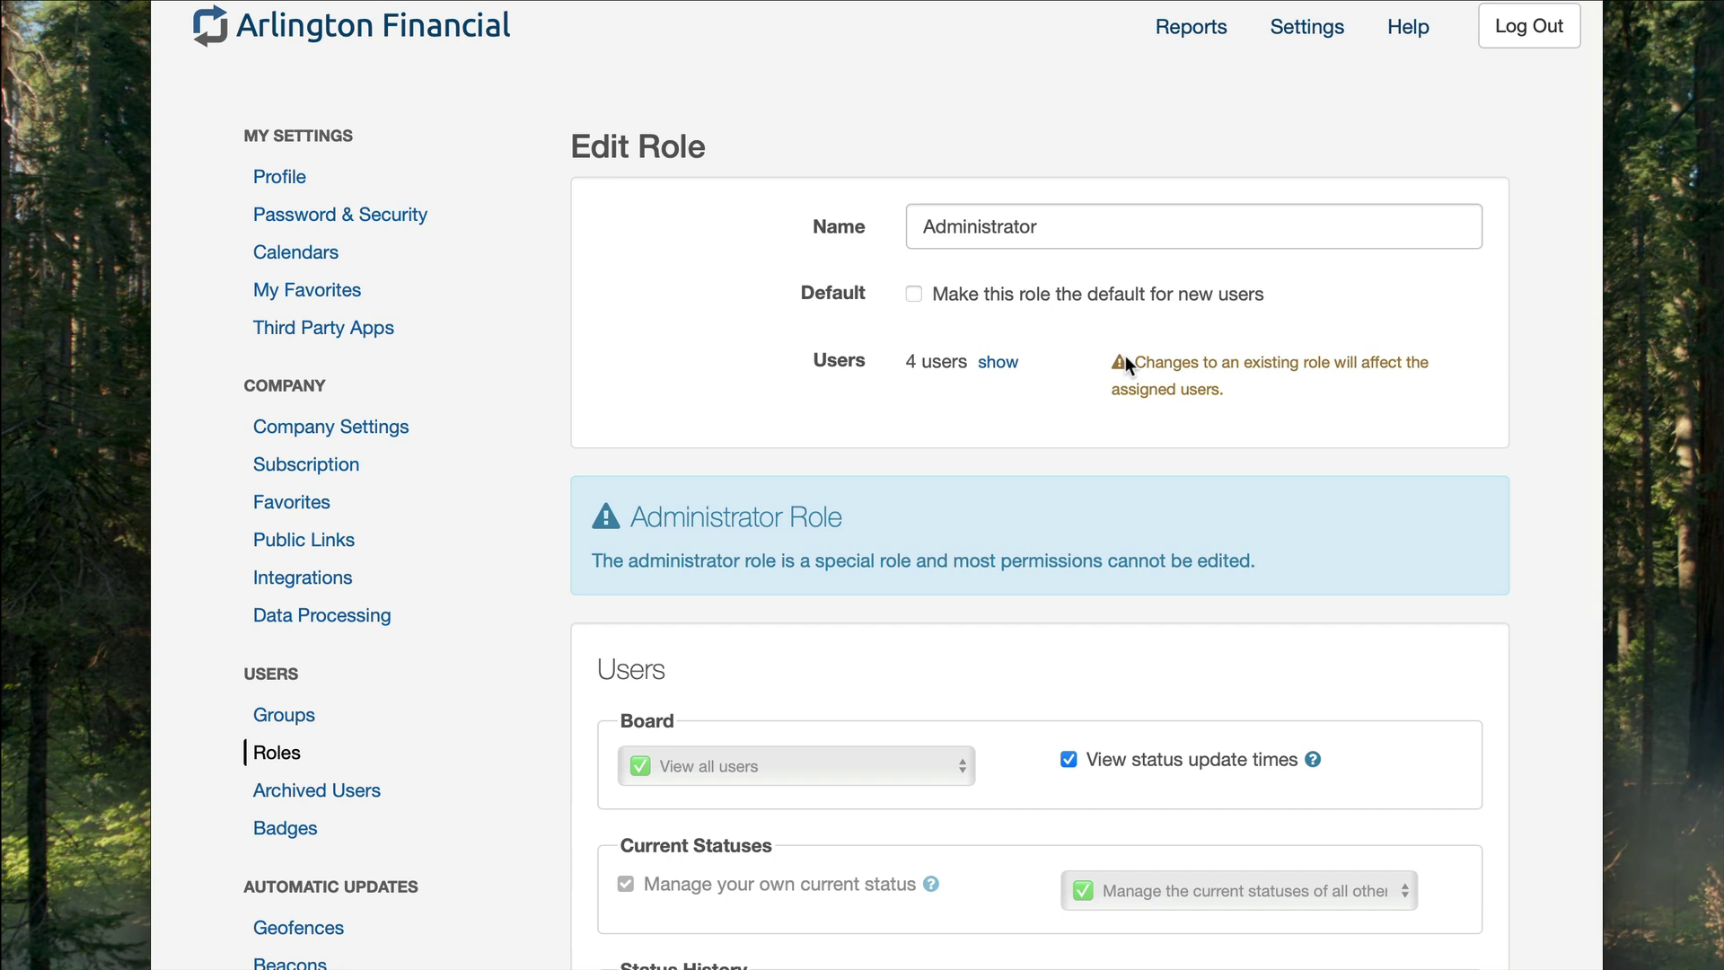
{"action": "left_click", "coordinate": [998, 369]}
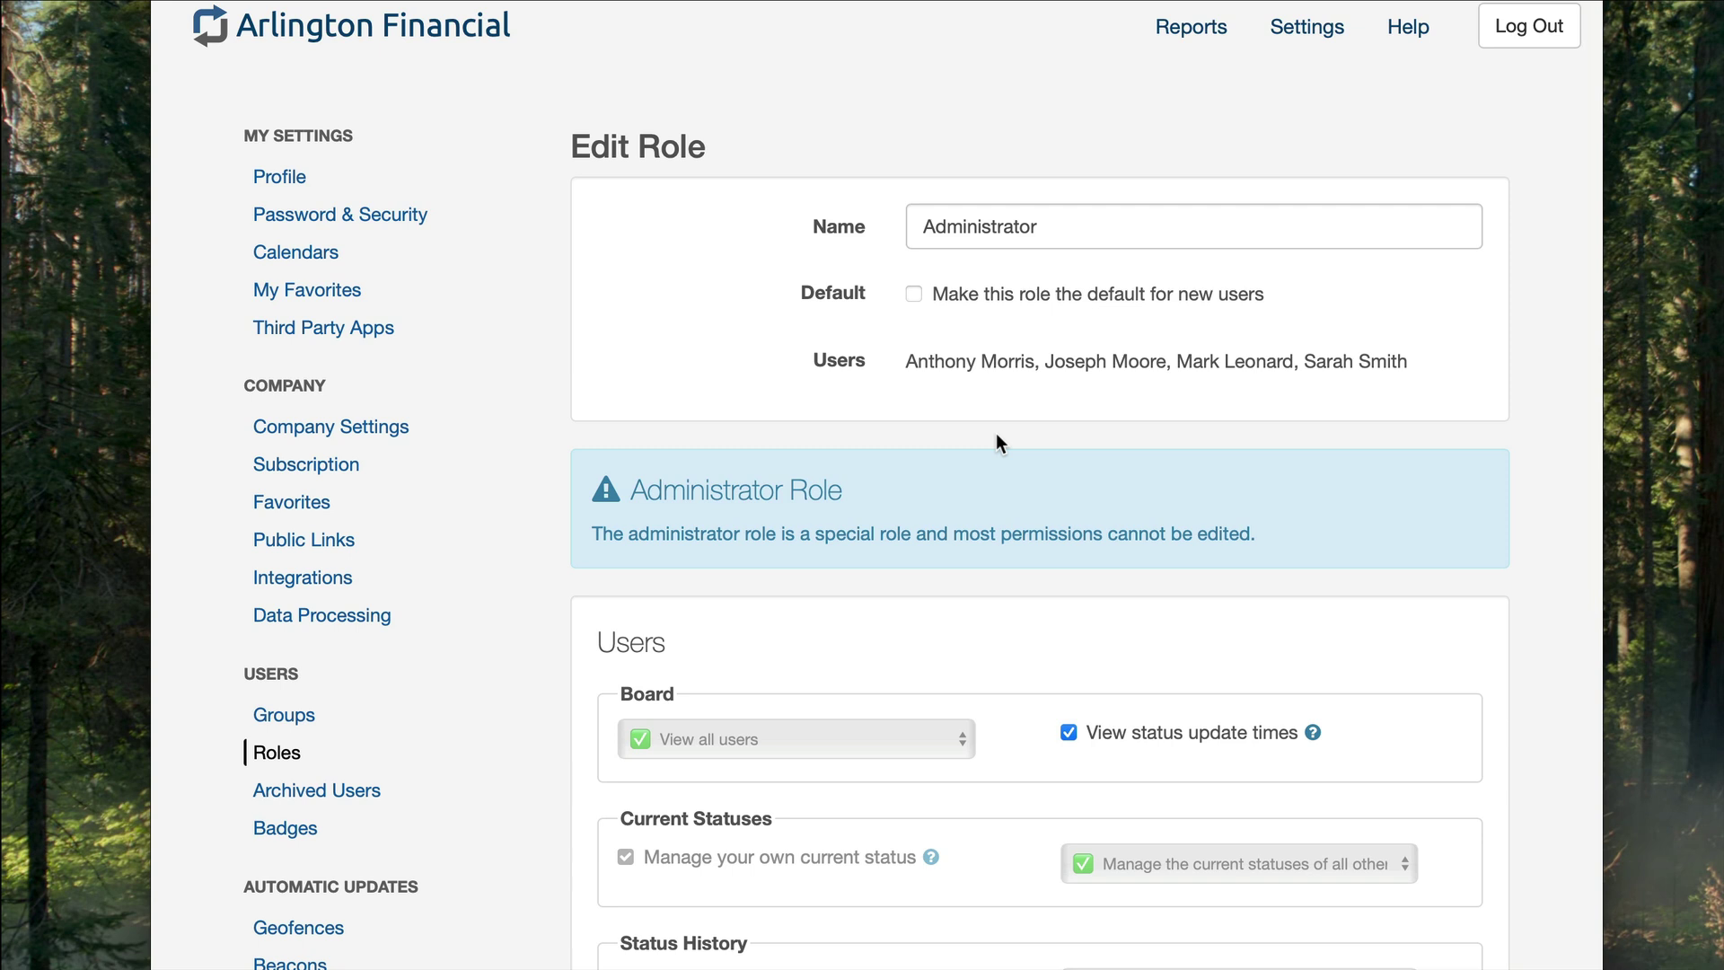
{"action": "left_click", "coordinate": [296, 753]}
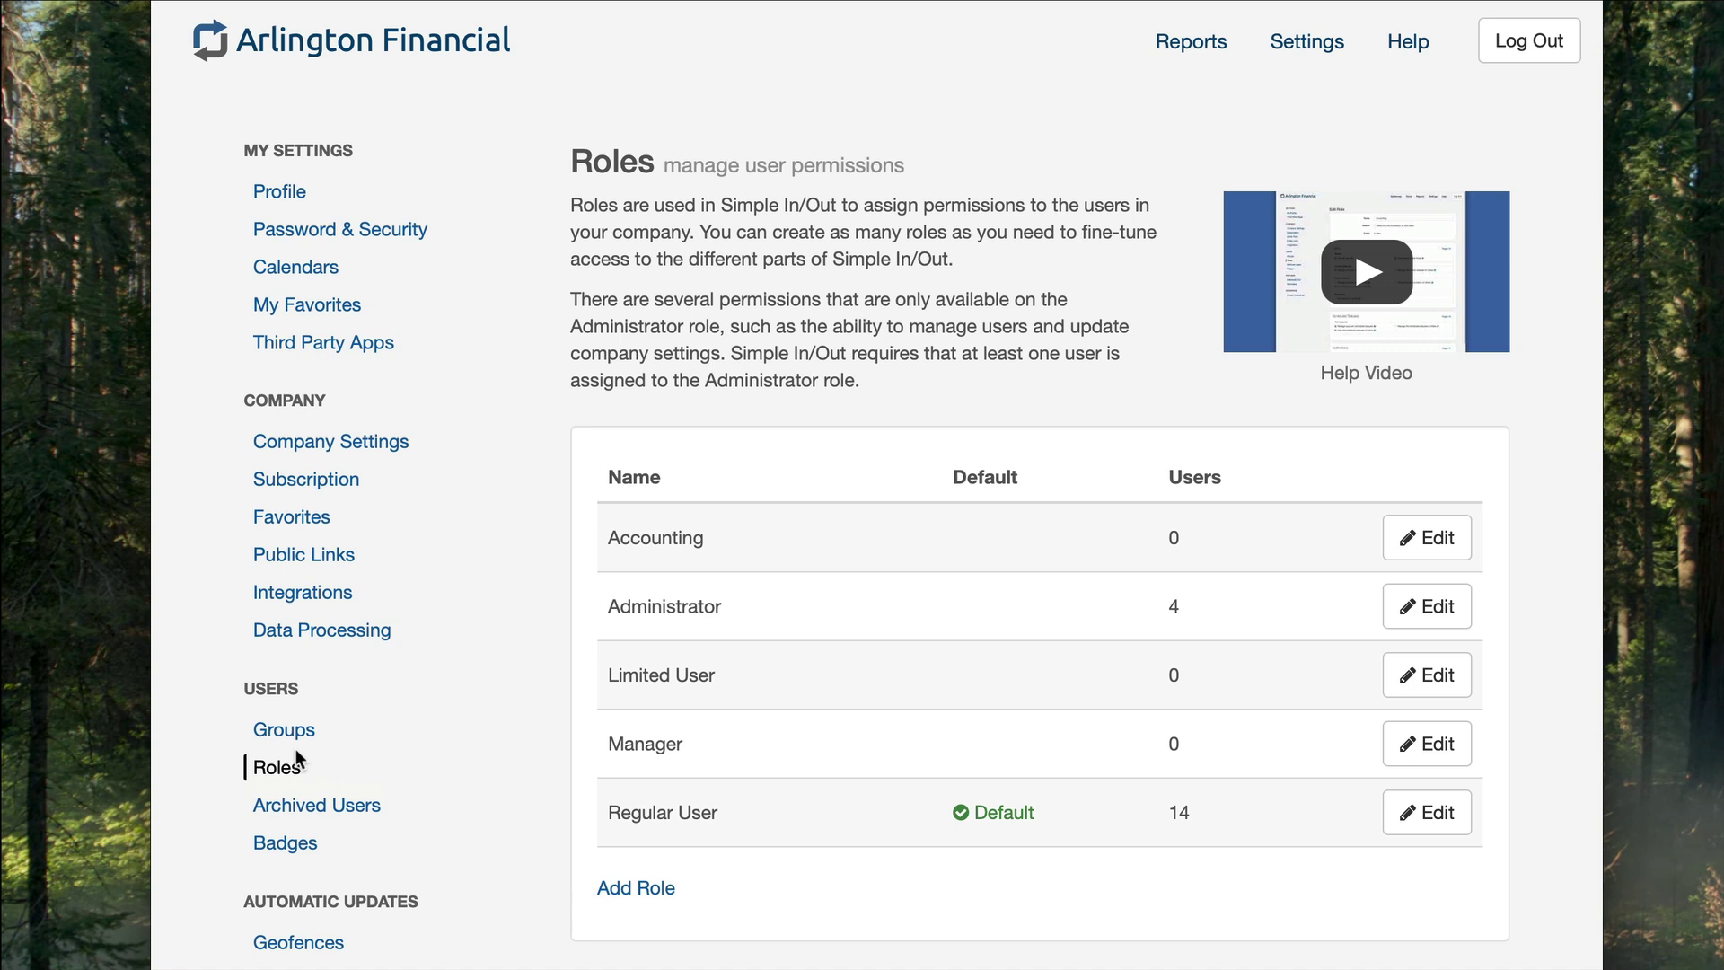
- Go to the company's user status board and open the VP of Operations' user record for editing
{"action": "left_click", "coordinate": [391, 51]}
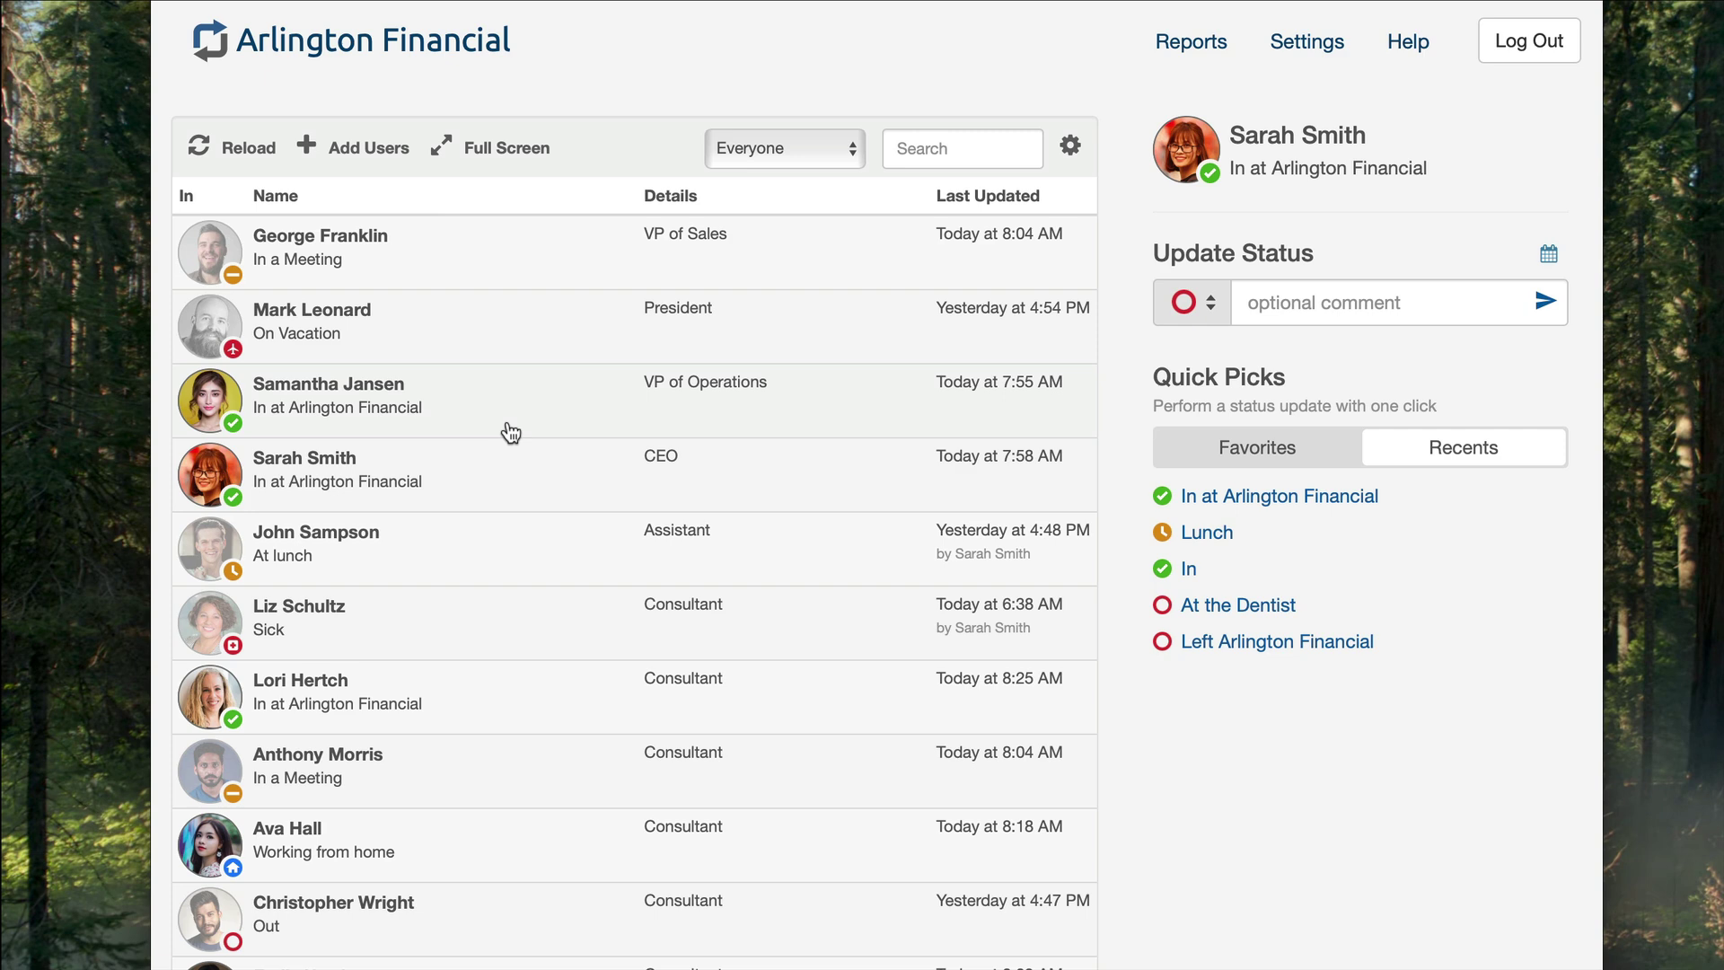
{"action": "scroll", "coordinate": [510, 434], "scroll_direction": "down", "scroll_amount": 5}
{"action": "scroll", "coordinate": [510, 434], "scroll_direction": "up", "scroll_amount": 5}
{"action": "left_click", "coordinate": [374, 411]}
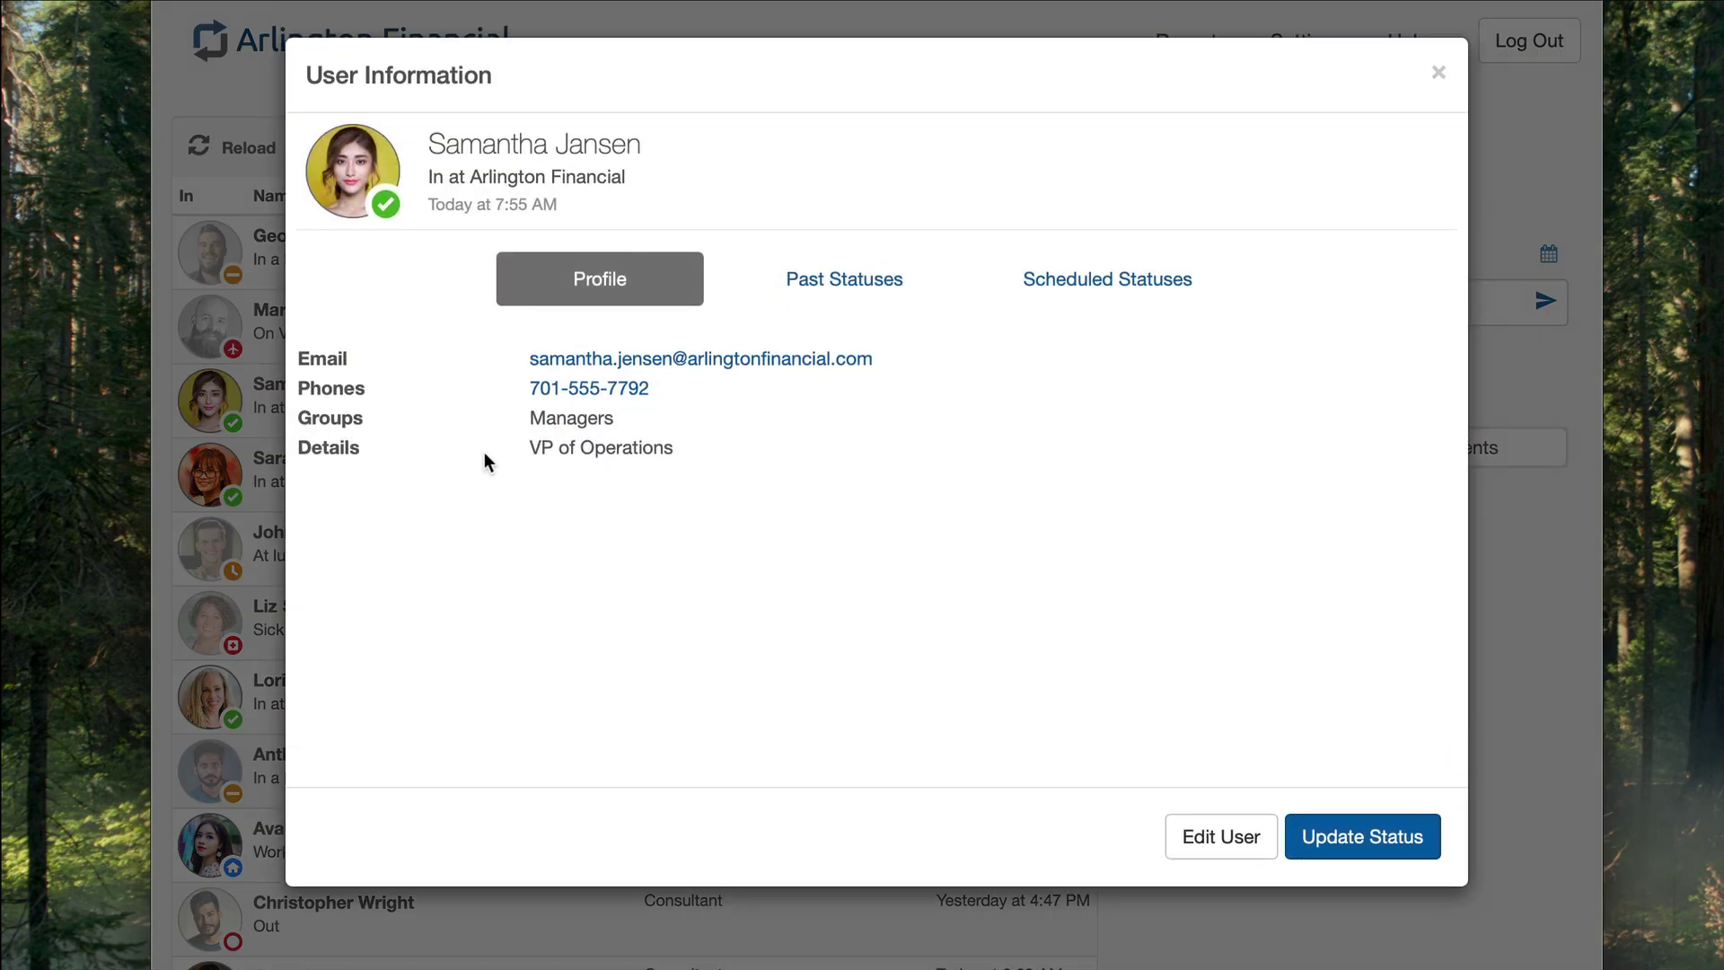
{"action": "left_click", "coordinate": [1213, 848]}
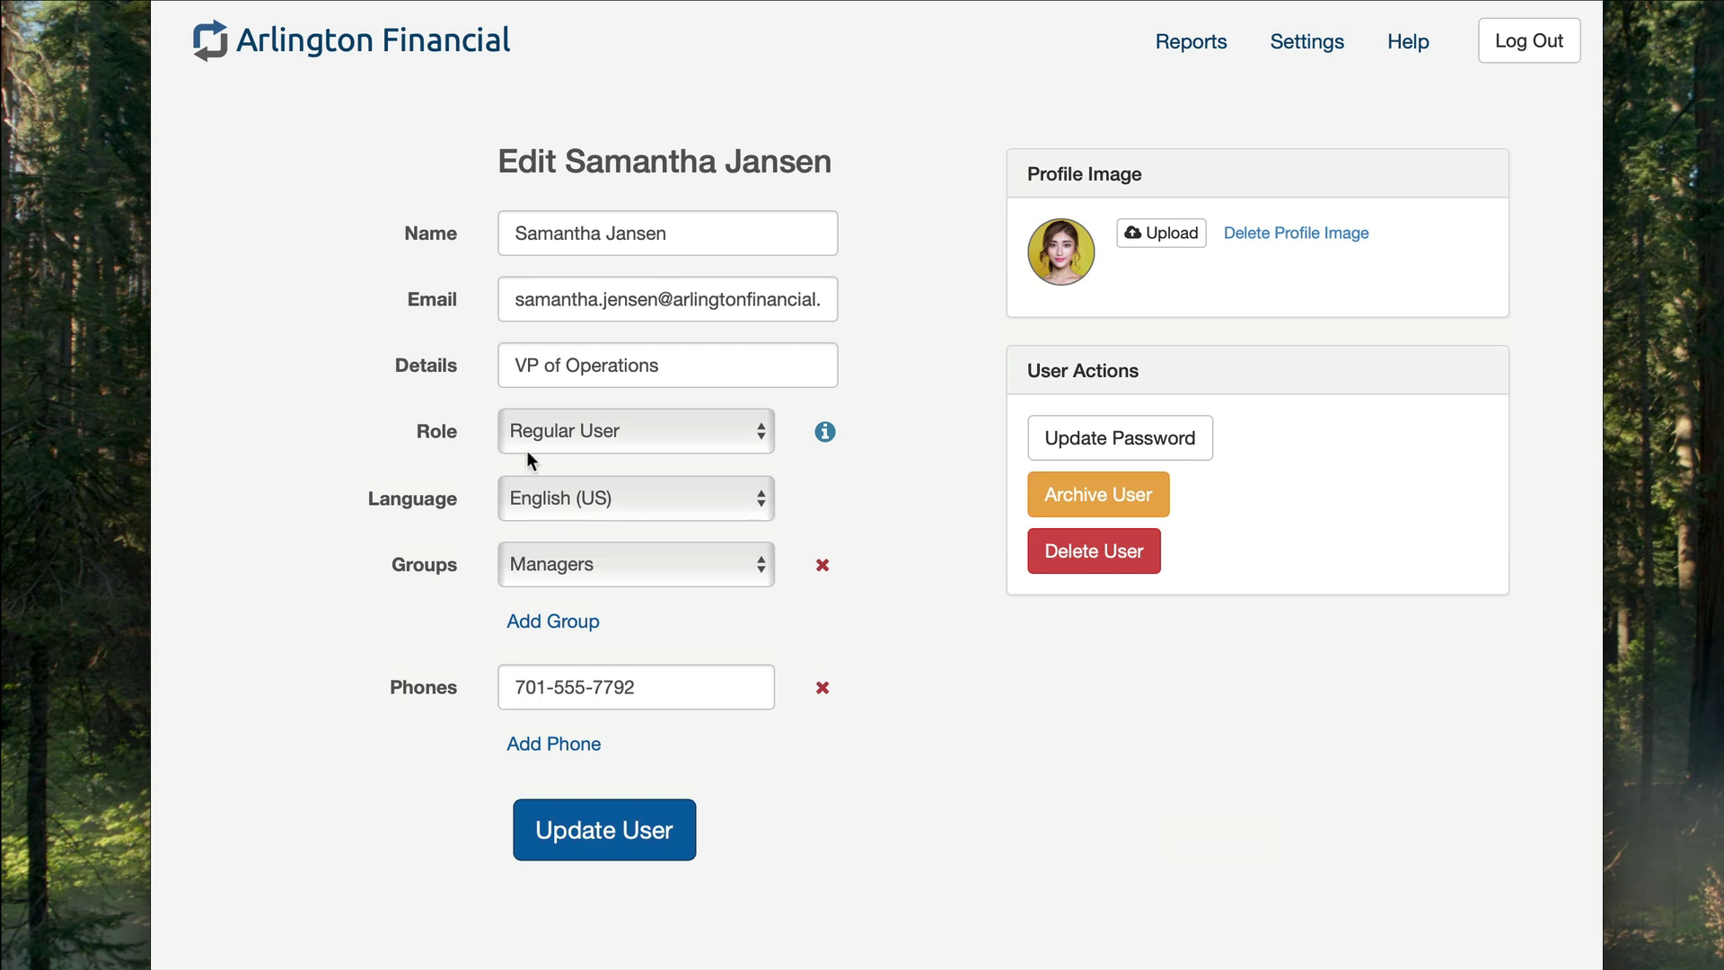
- Assign the Accounting role to the VP of Operations, check the role's permission summary, and save the user
{"action": "left_click", "coordinate": [629, 432]}
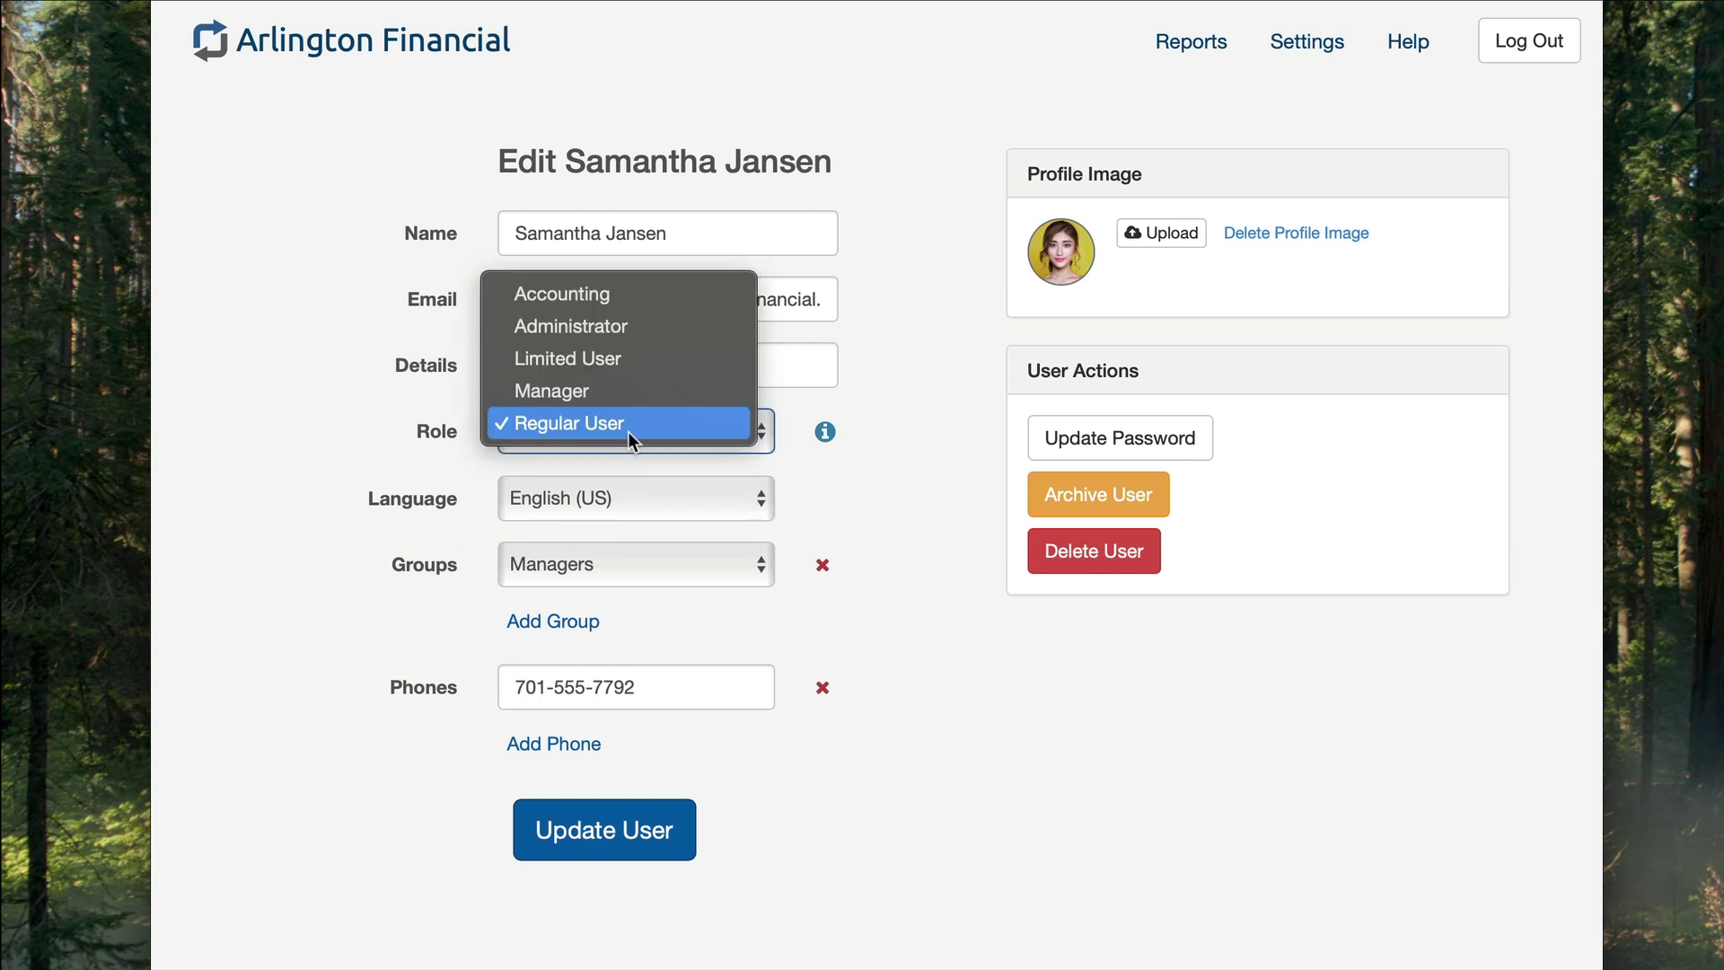
{"action": "left_click", "coordinate": [628, 293]}
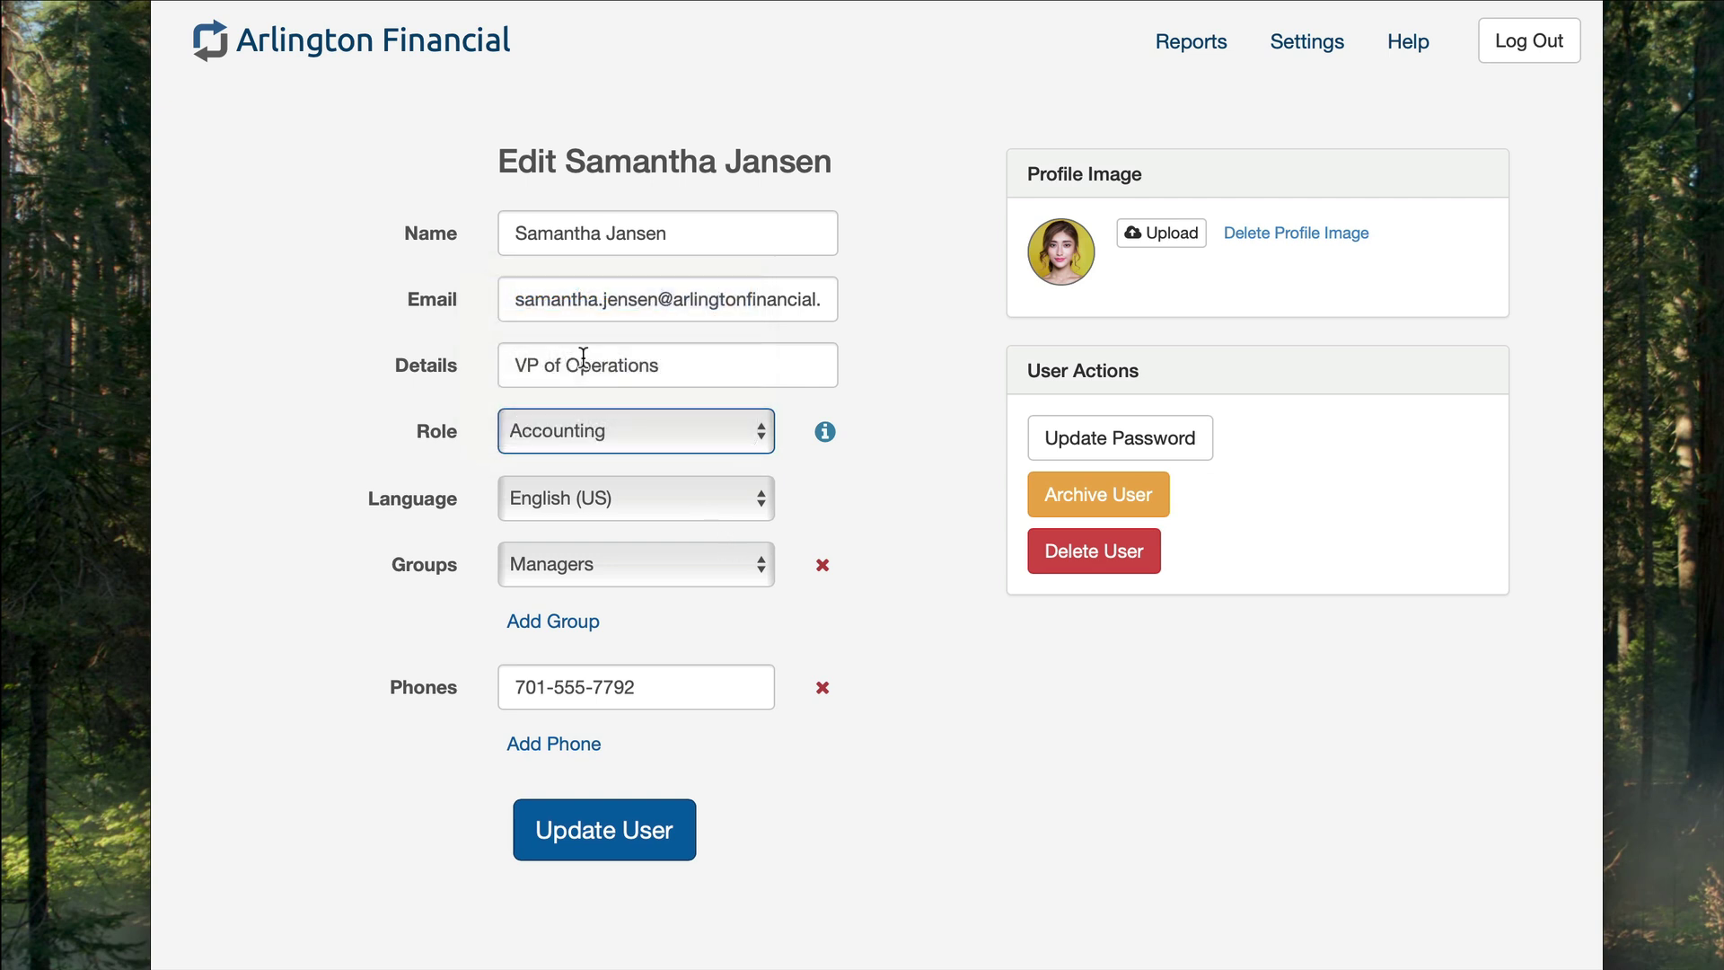
{"action": "left_click", "coordinate": [824, 443]}
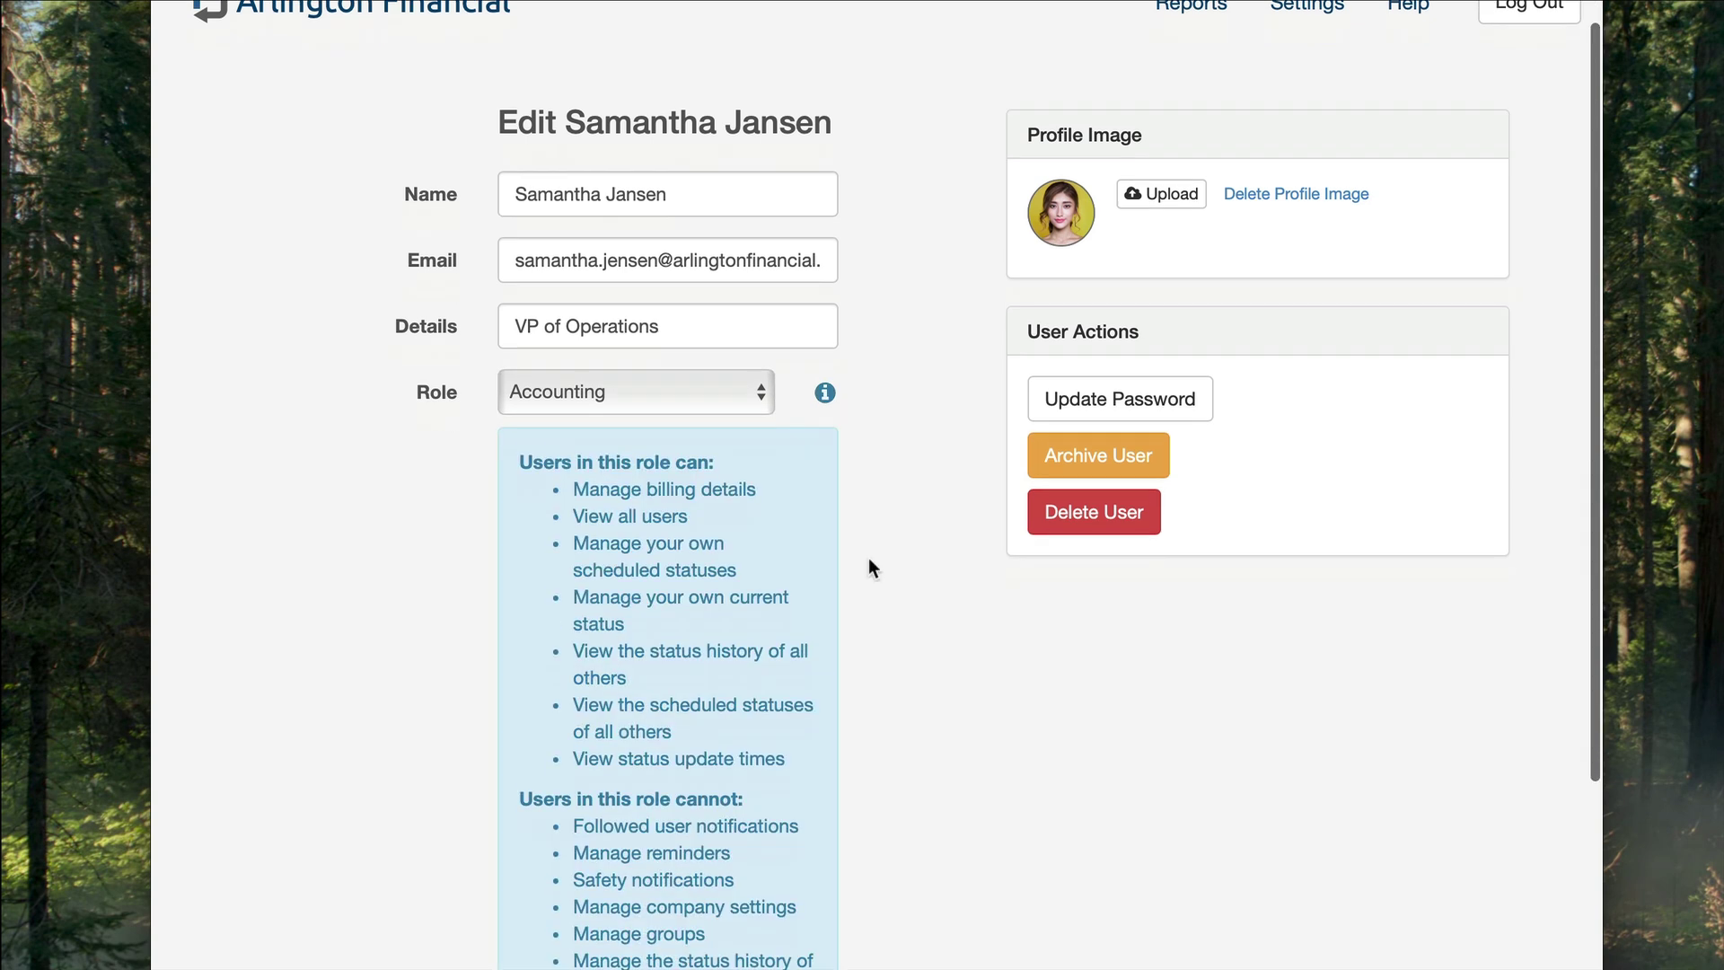
{"action": "scroll", "coordinate": [869, 564], "scroll_direction": "down", "scroll_amount": 3}
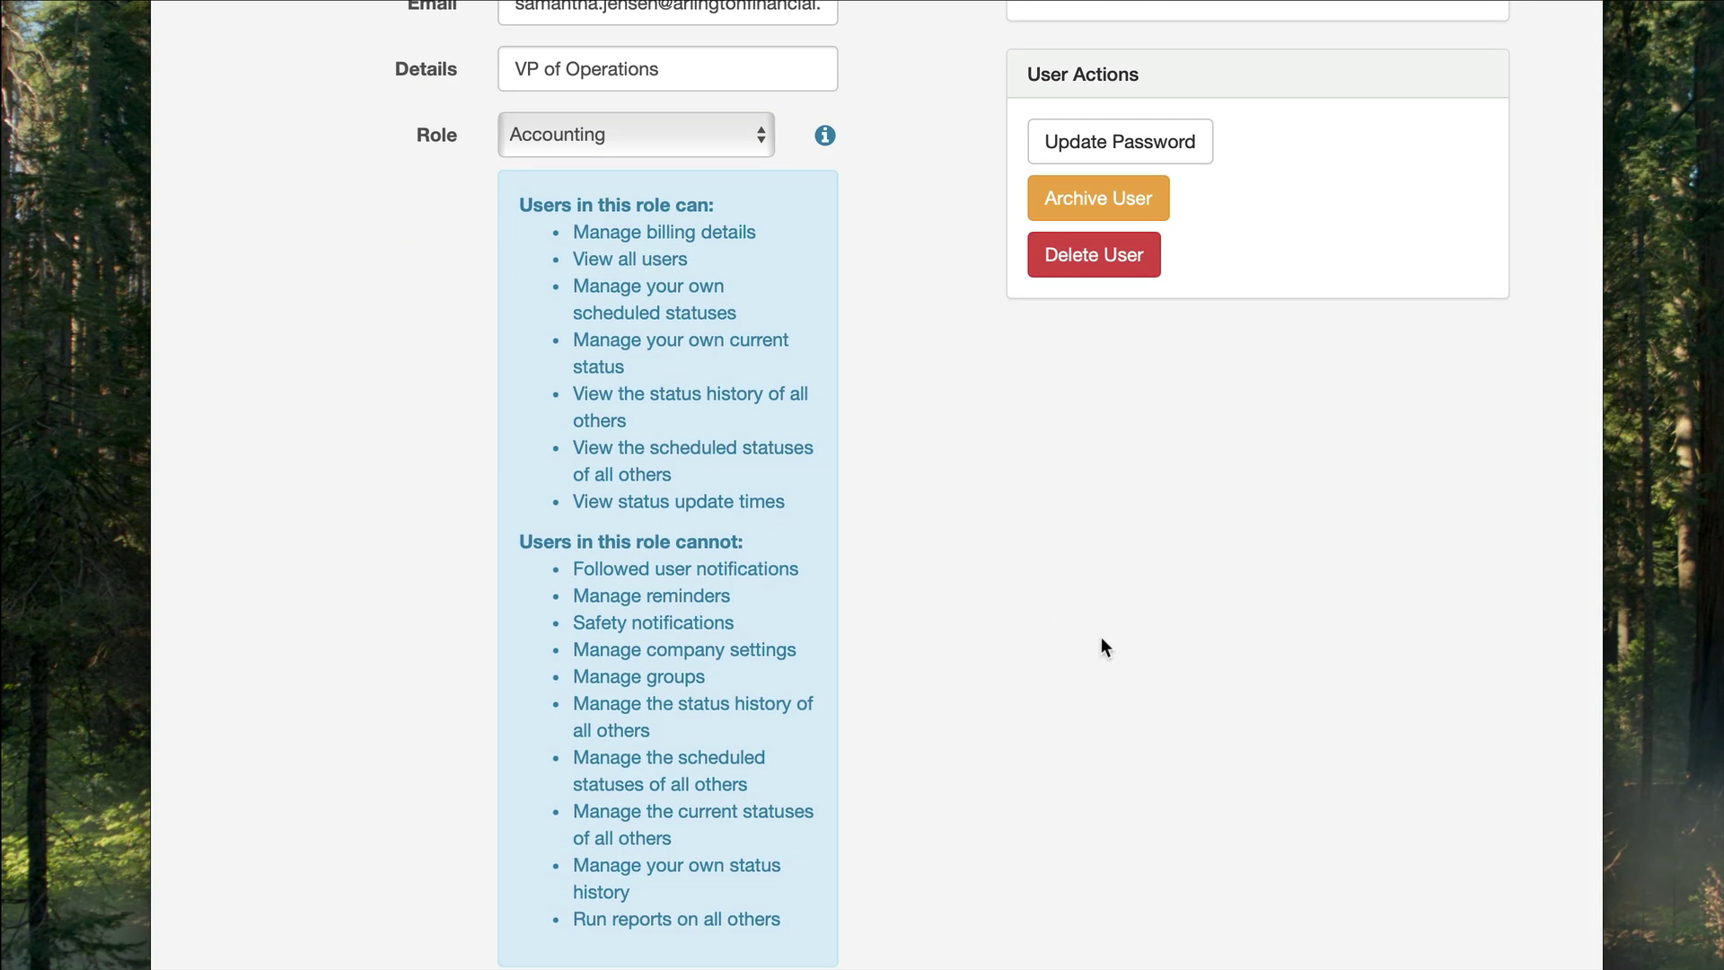
{"action": "scroll", "coordinate": [1101, 638], "scroll_direction": "up", "scroll_amount": 3}
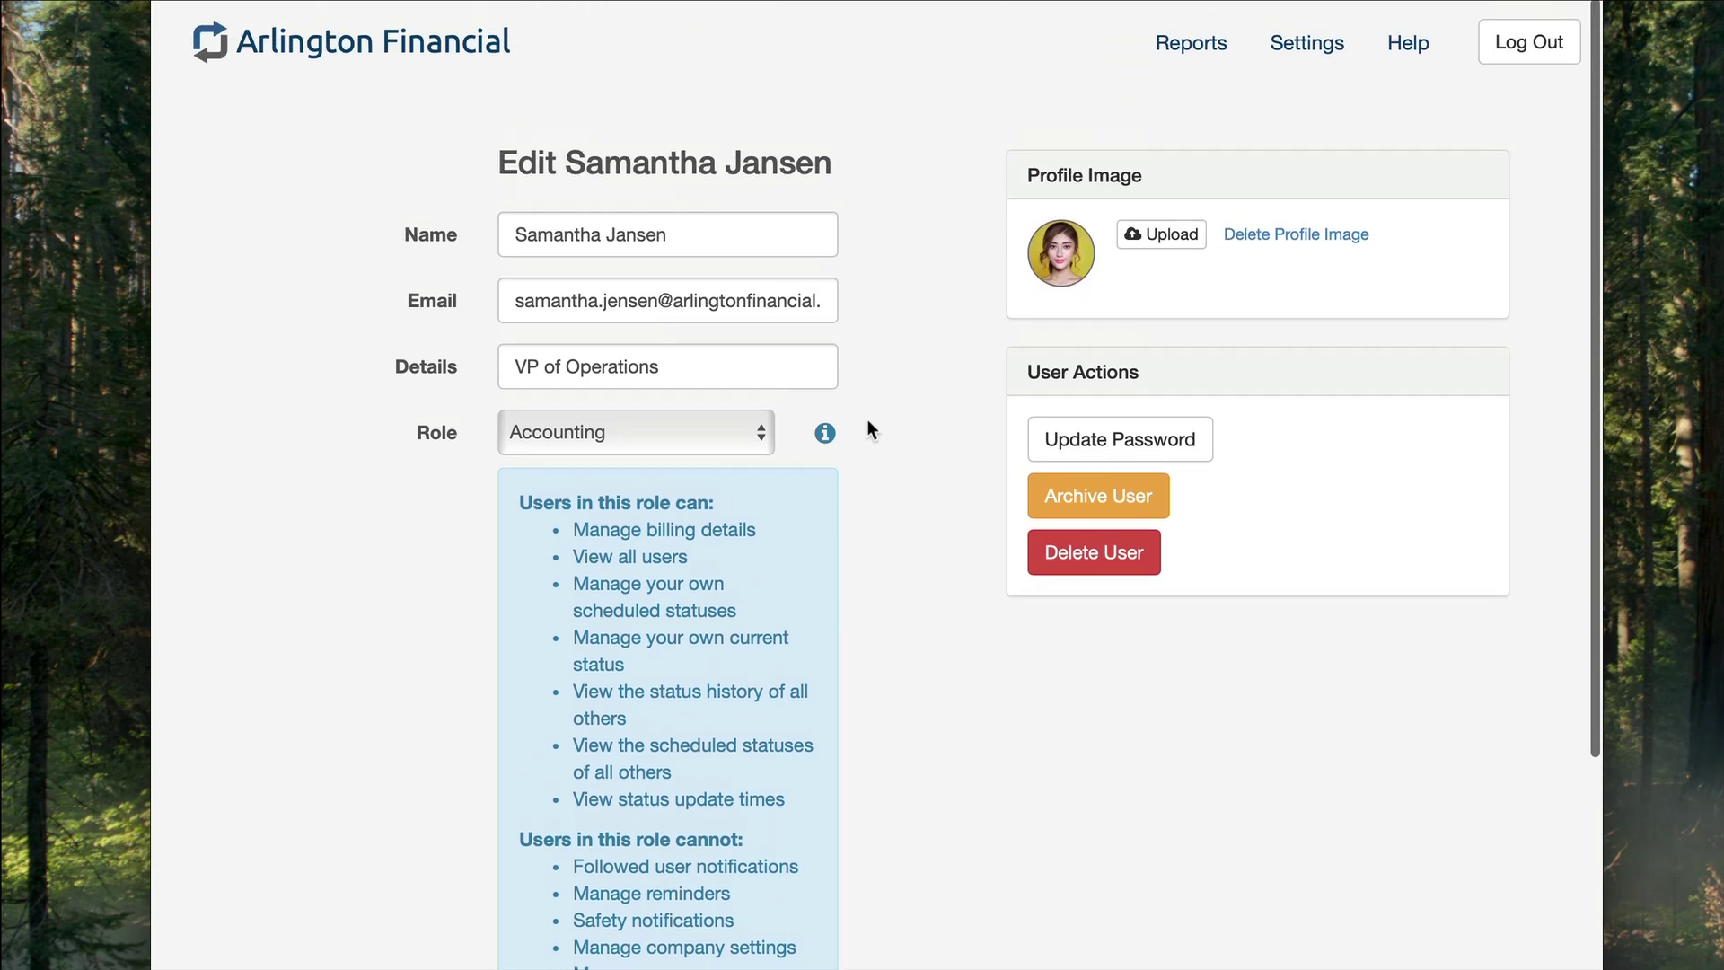
{"action": "left_click", "coordinate": [825, 435]}
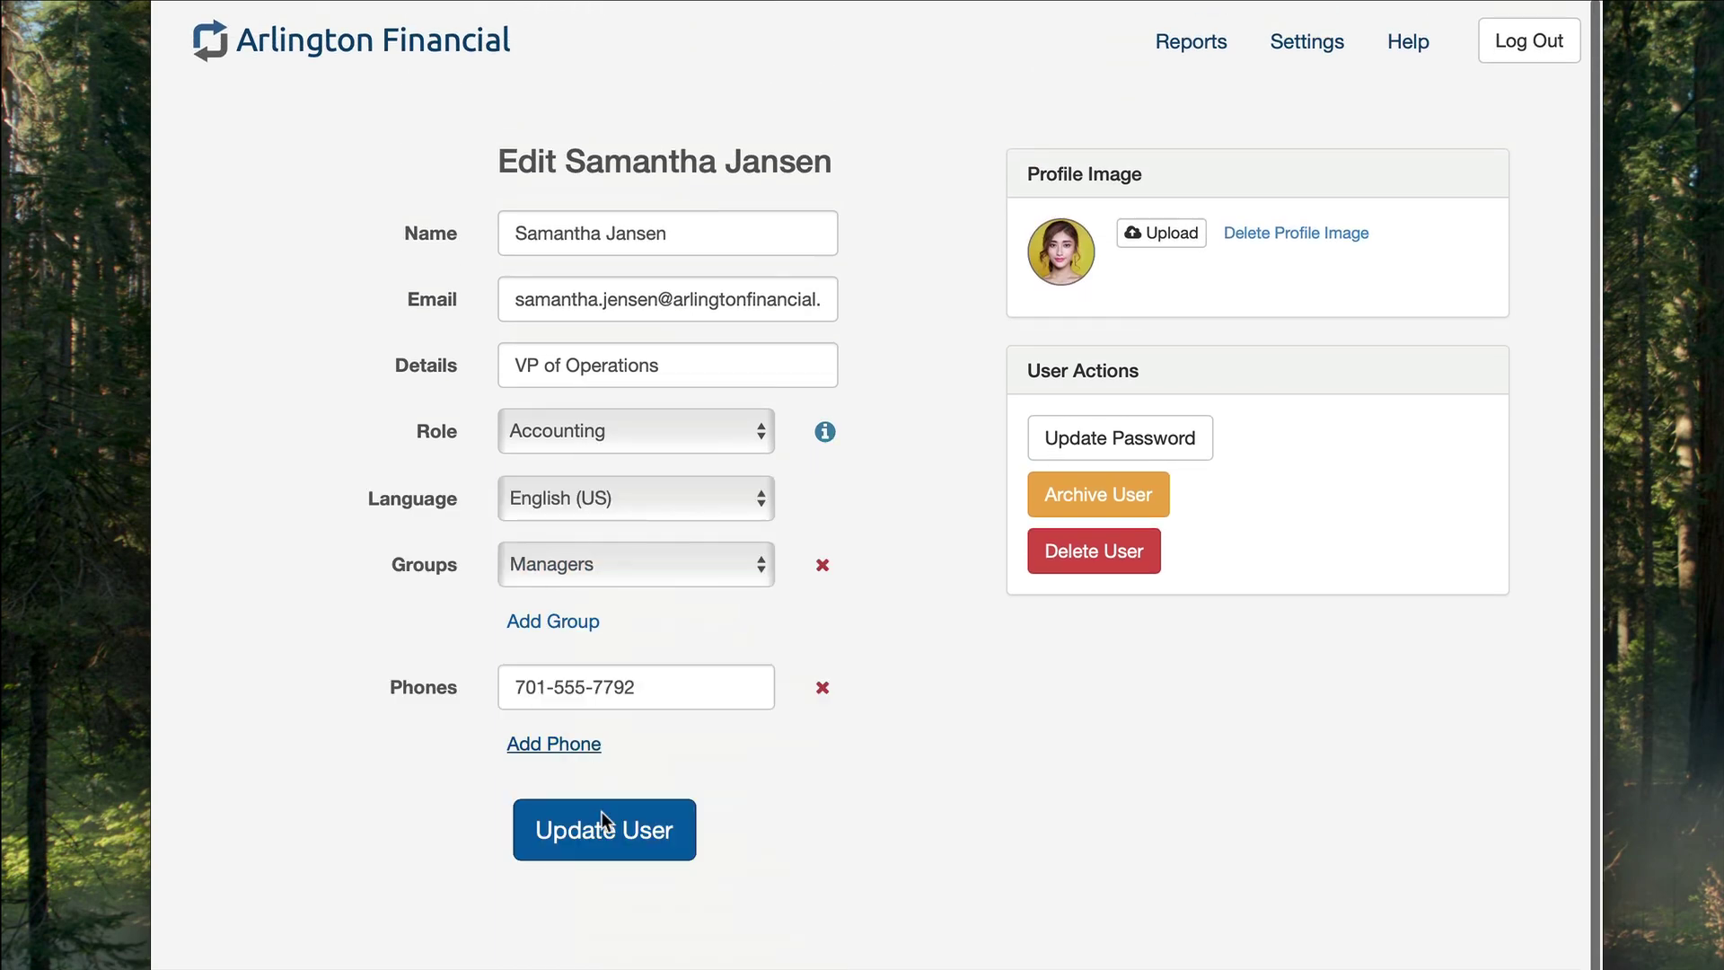
{"action": "left_click", "coordinate": [646, 834]}
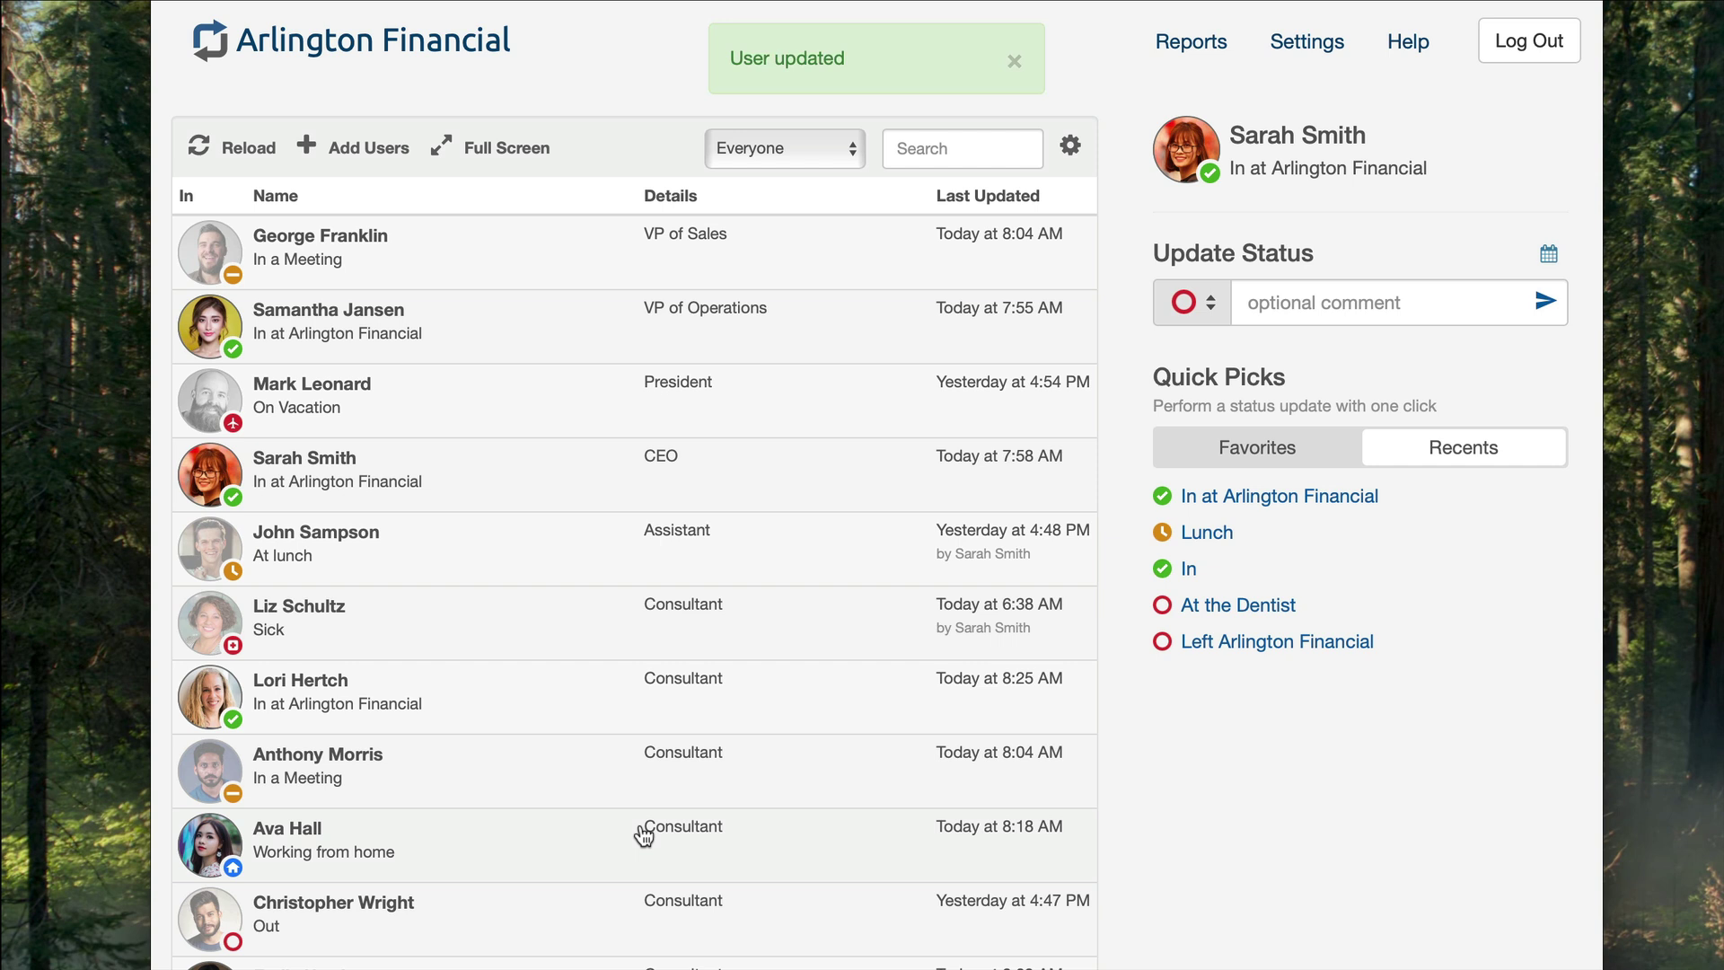